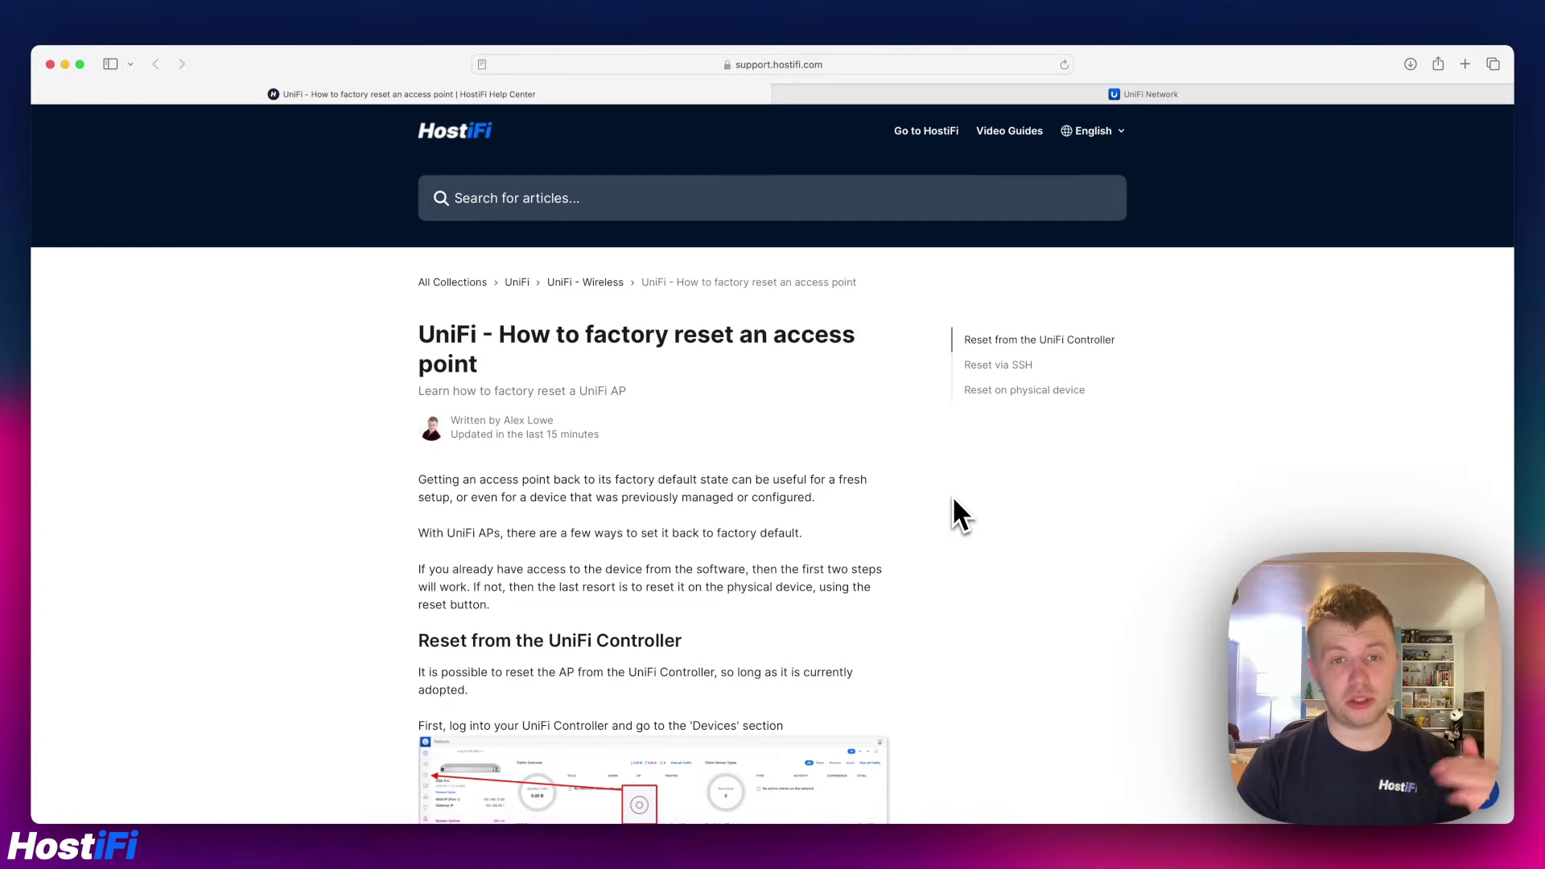
# - Scroll through the HostiFi article on factory resetting a UniFi access point
pyautogui.scroll(-5, 790, 438)
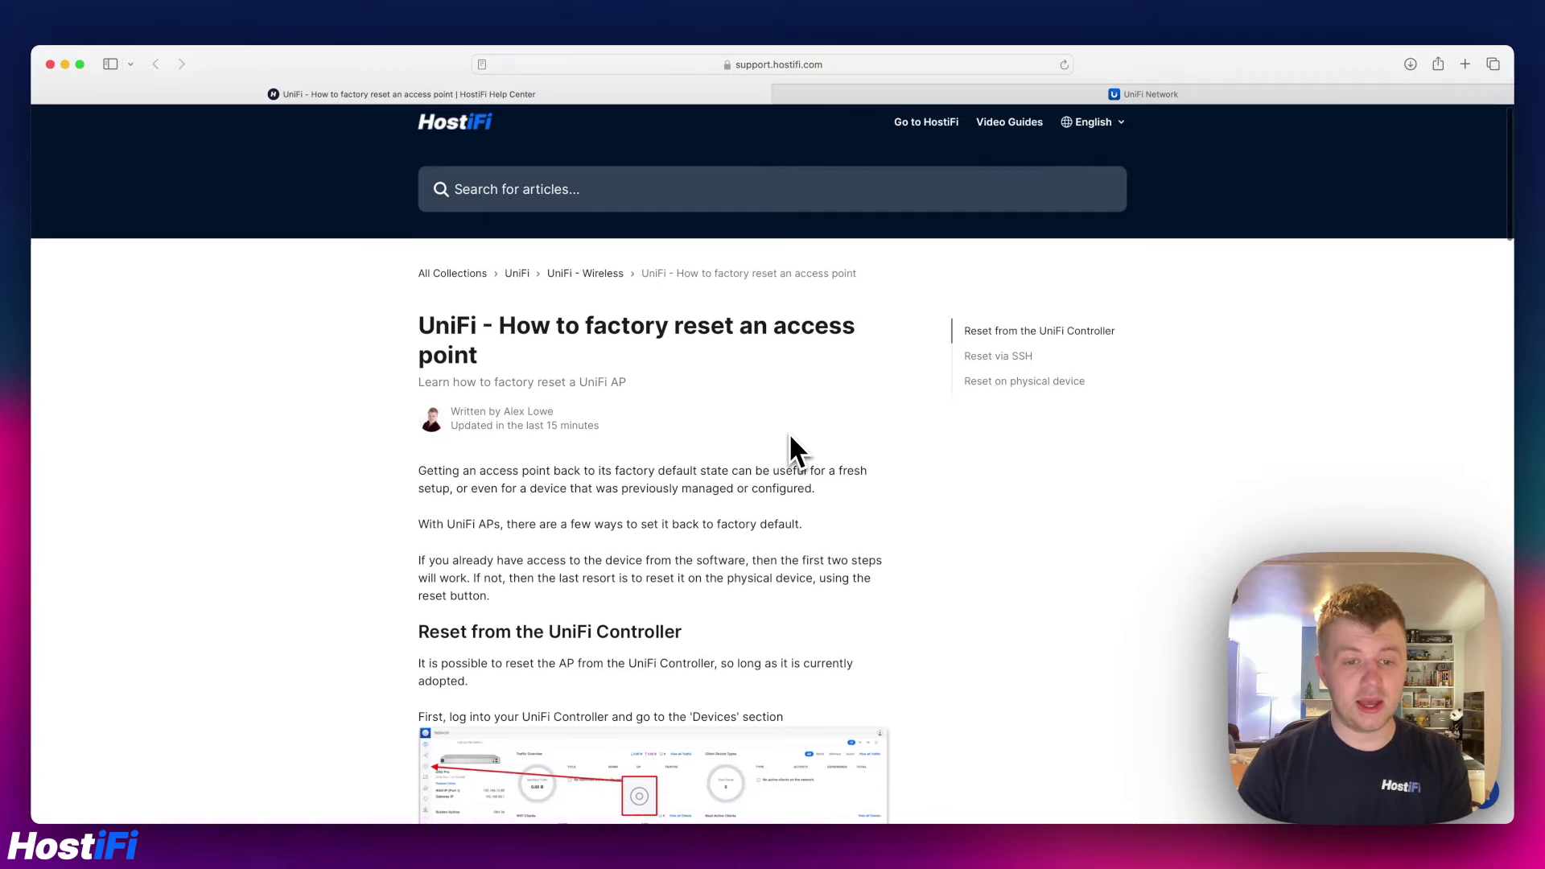
pyautogui.scroll(-2, 790, 438)
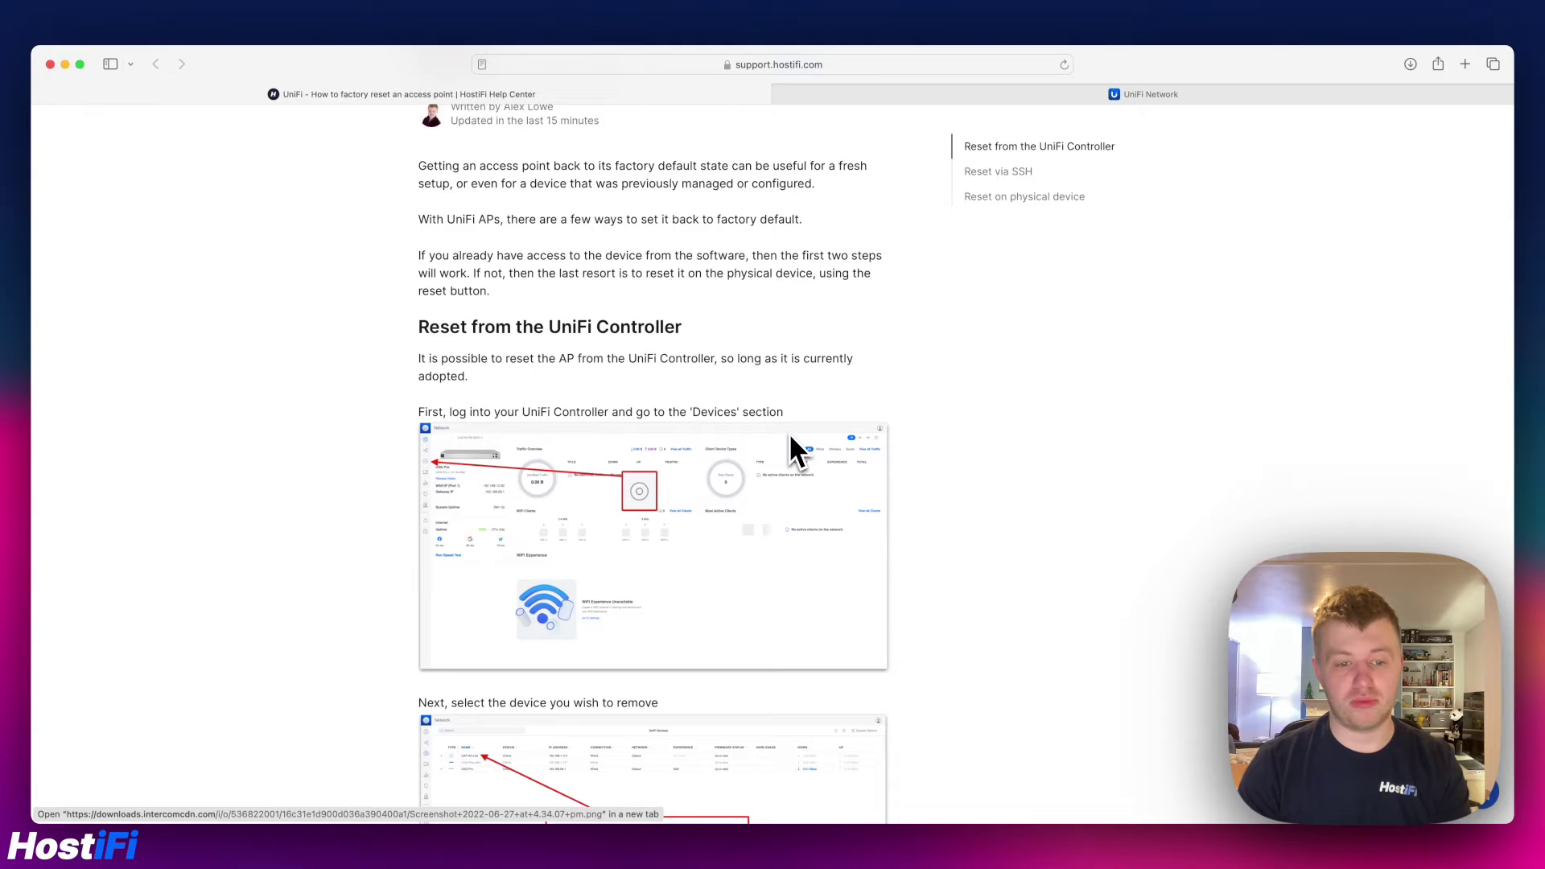
pyautogui.scroll(-5, 791, 437)
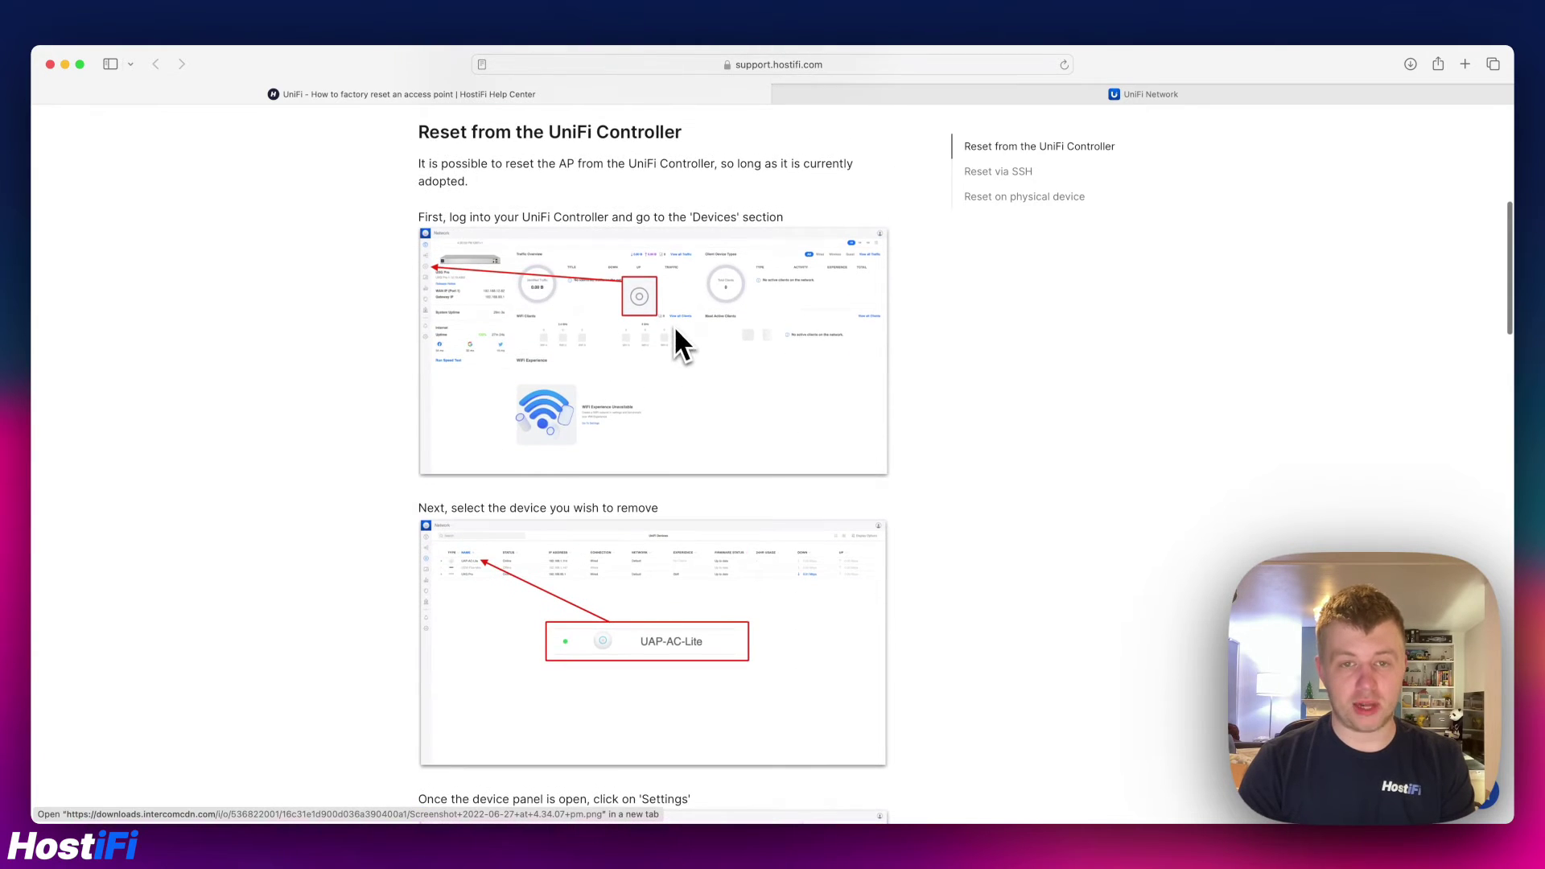
# - In UniFi Network, open the UAP-AC-Lite access point's details from the devices list
pyautogui.click(1055, 97)
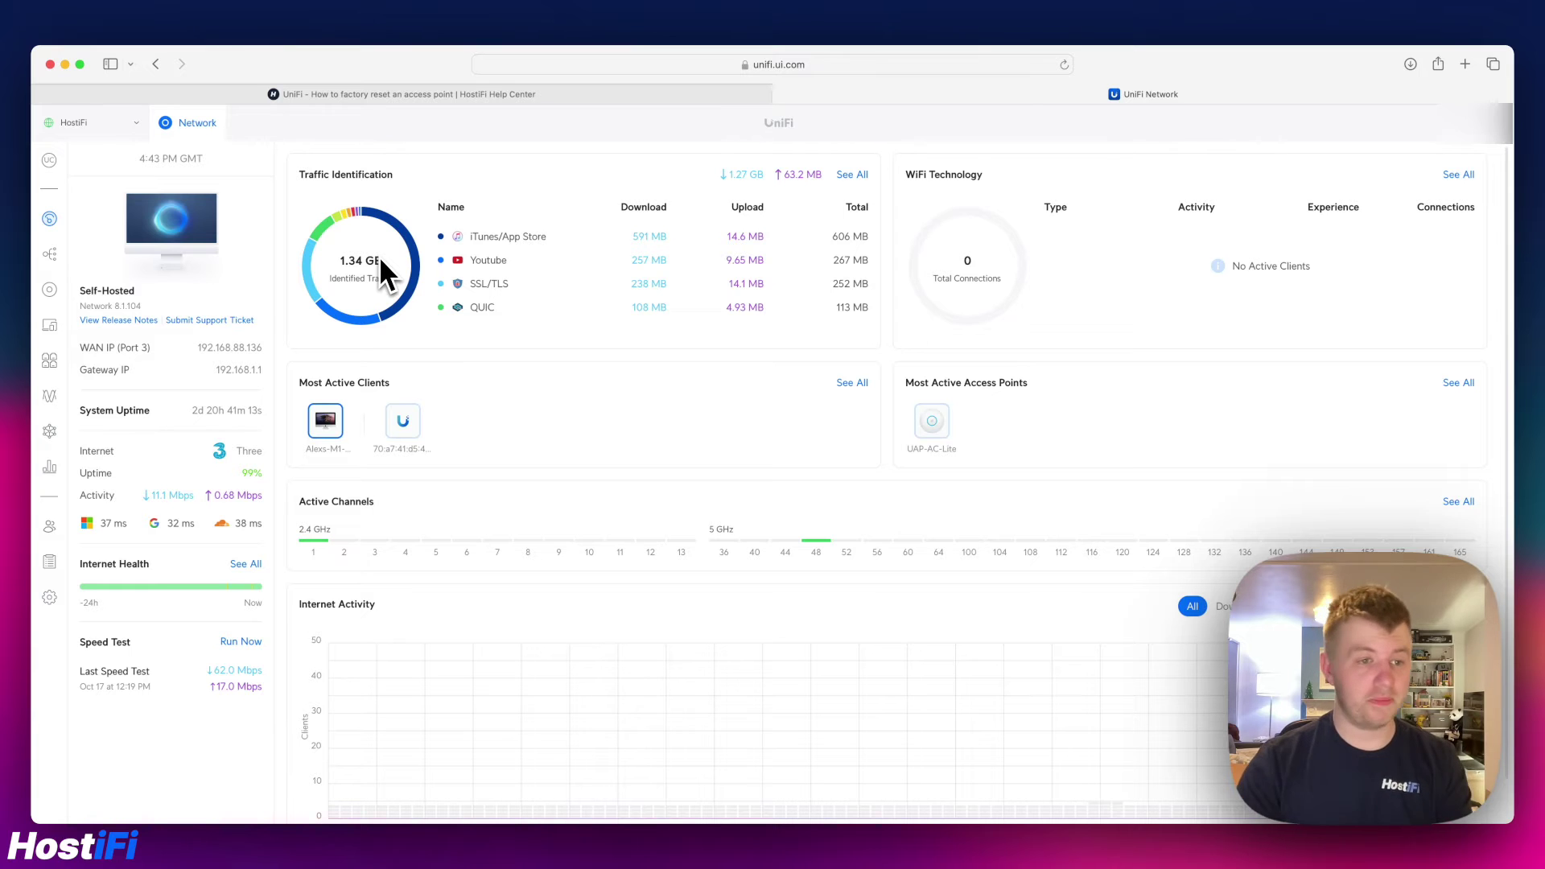
pyautogui.click(50, 290)
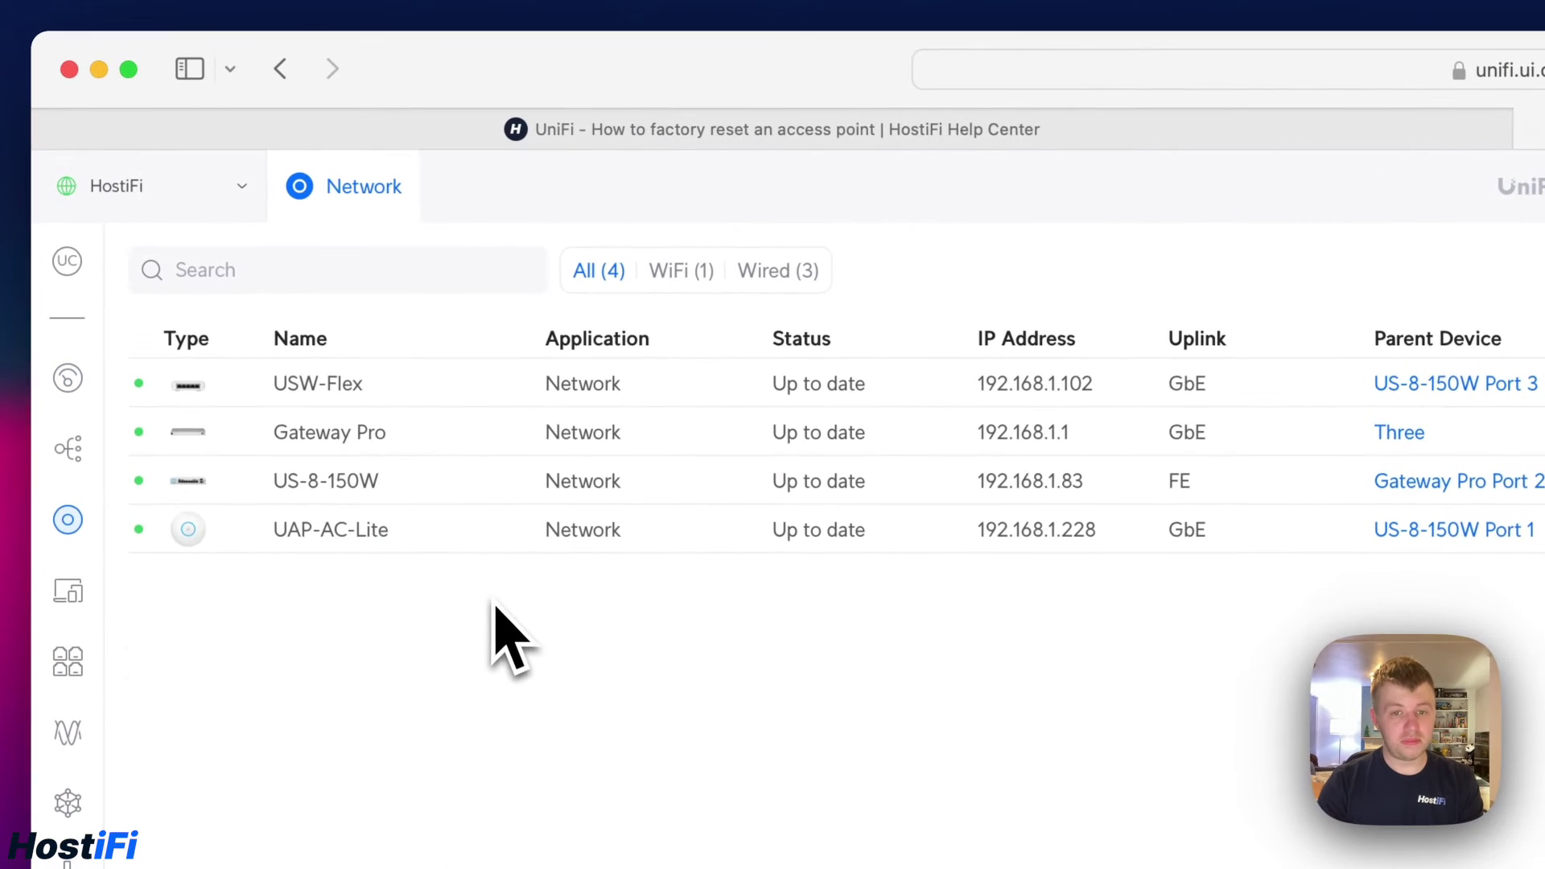
pyautogui.click(433, 537)
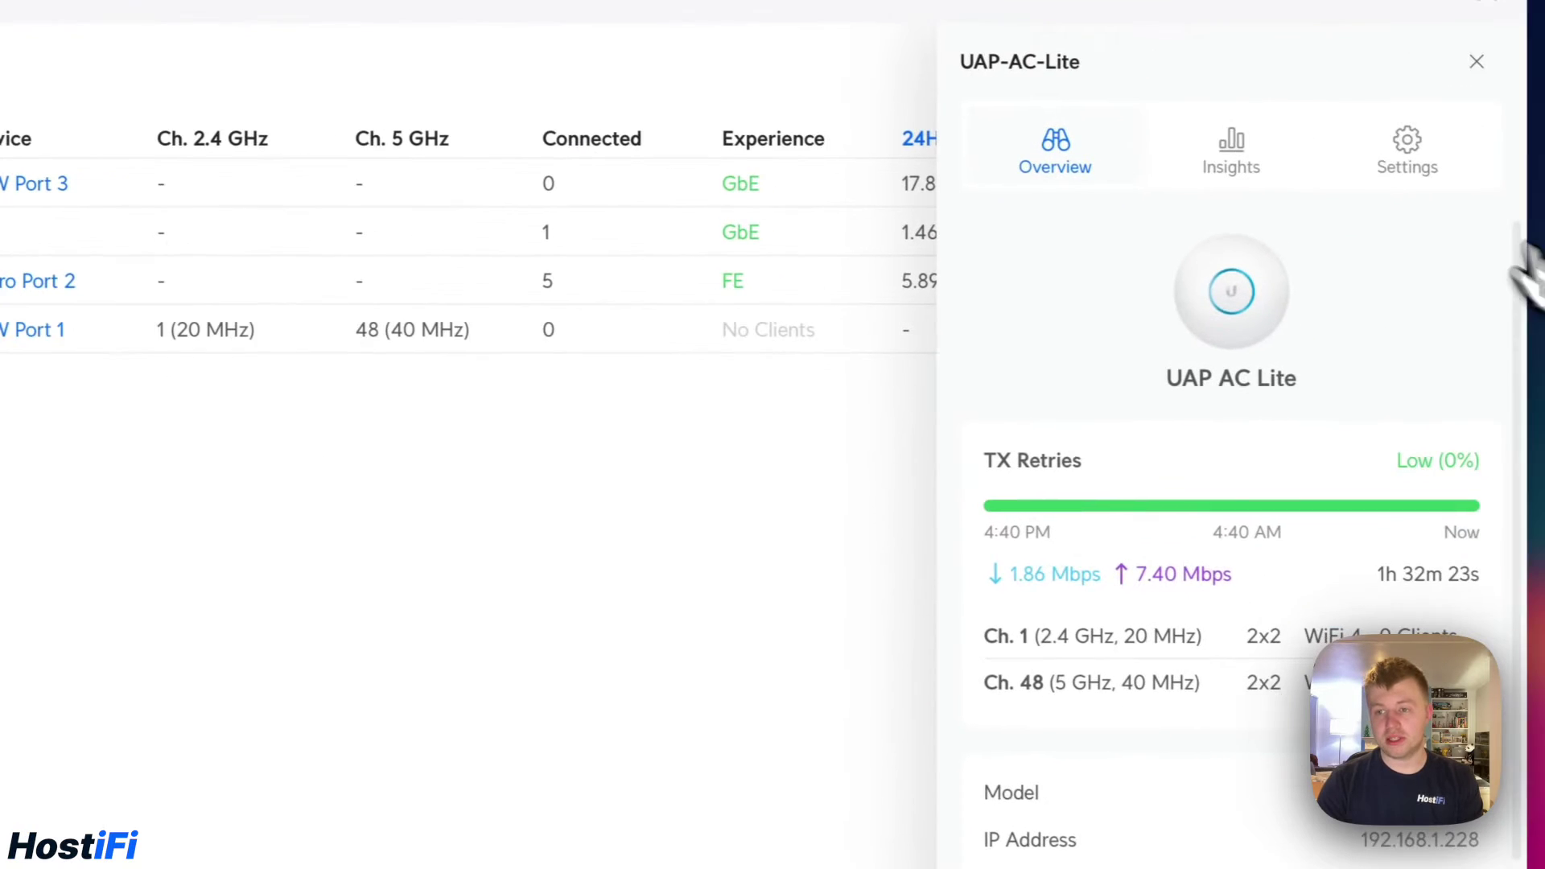
# - Remove the UAP-AC-Lite from the controller using the Remove action in its Settings
pyautogui.click(1413, 169)
pyautogui.scroll(-5, 1219, 522)
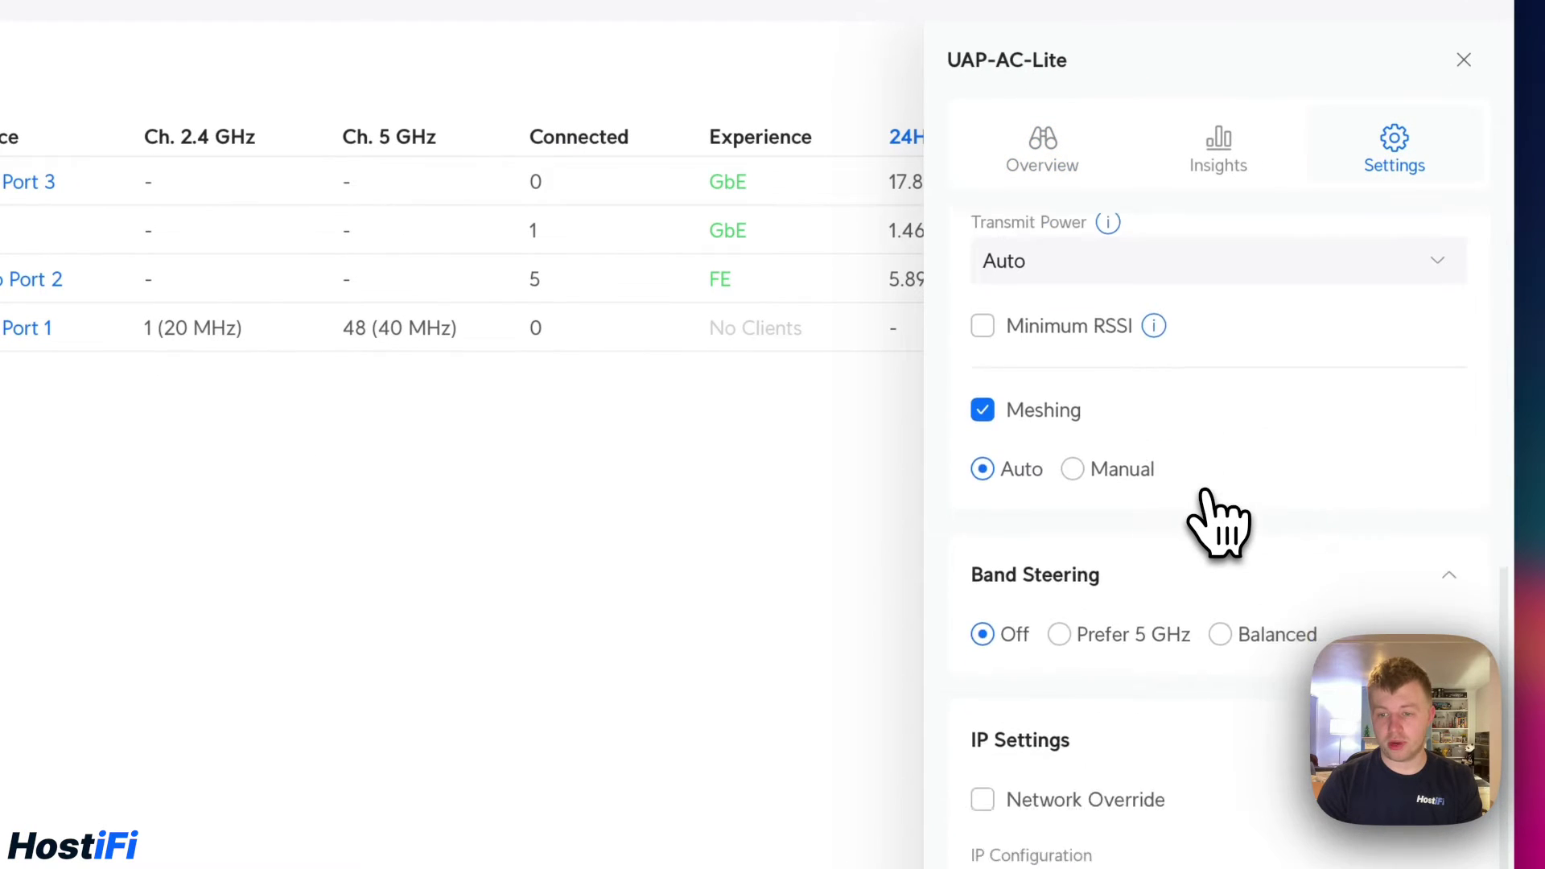
pyautogui.scroll(-5, 1217, 519)
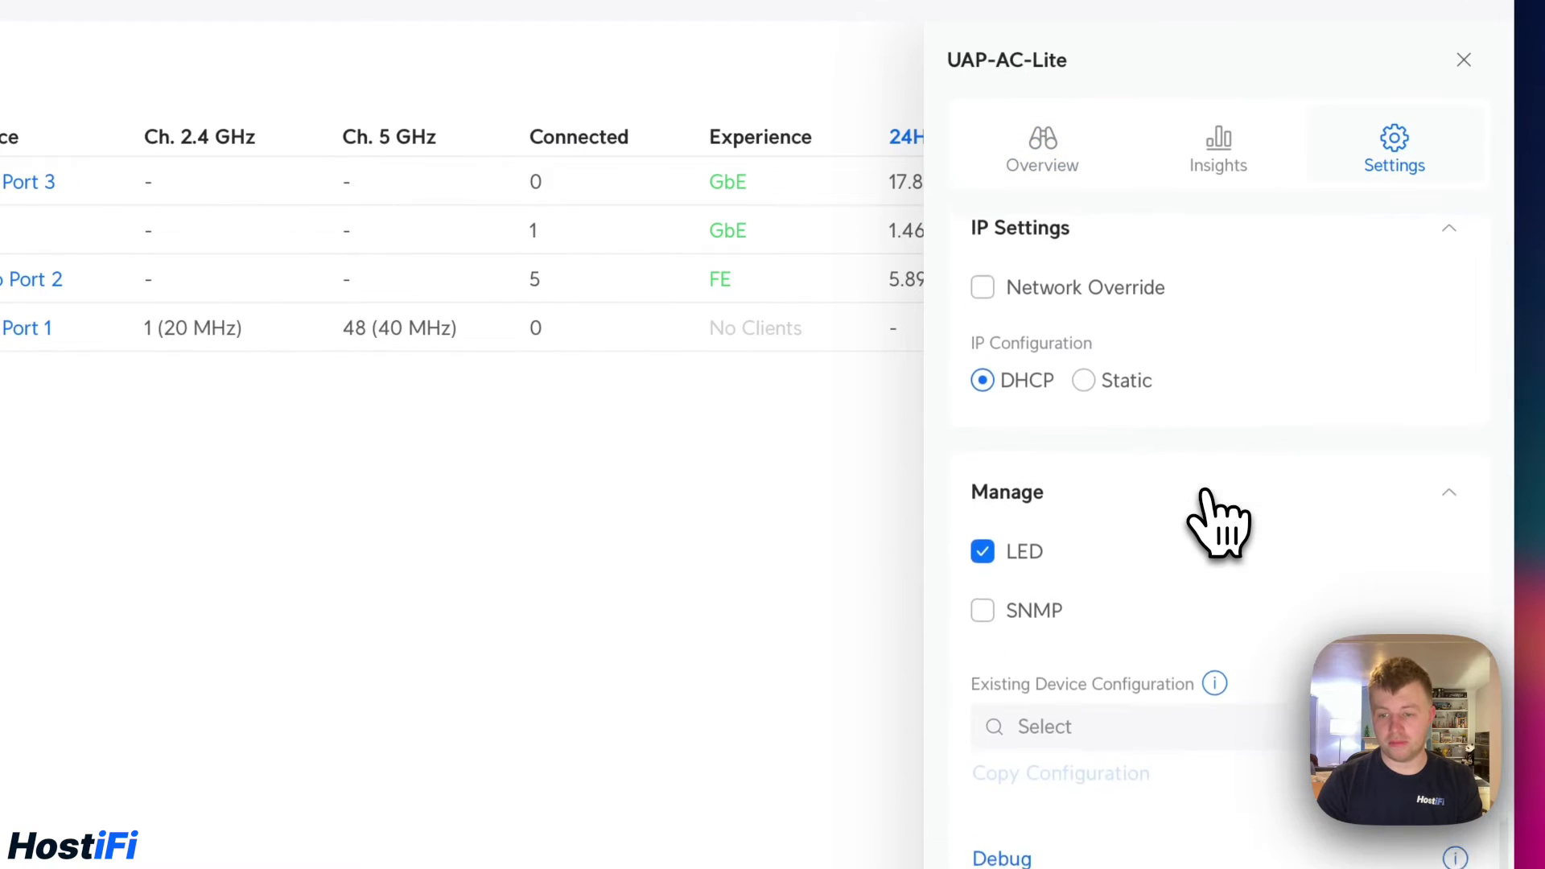
pyautogui.click(1011, 727)
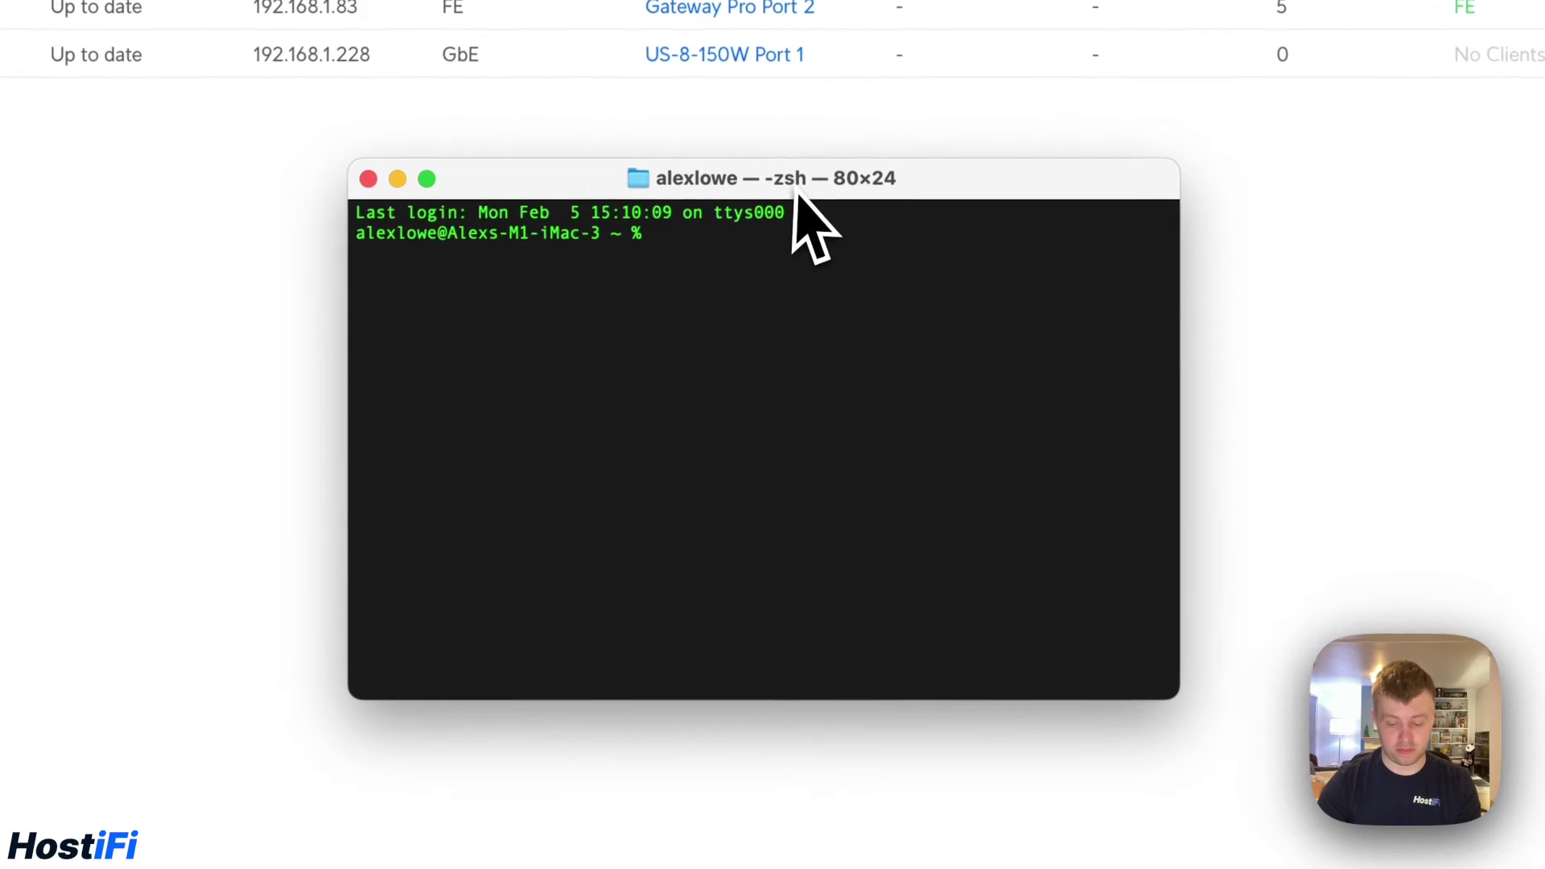
# - Run ssh with the device username to 192.168.1.228 in Terminal
pyautogui.write('ssh alex@192.168.1.228')
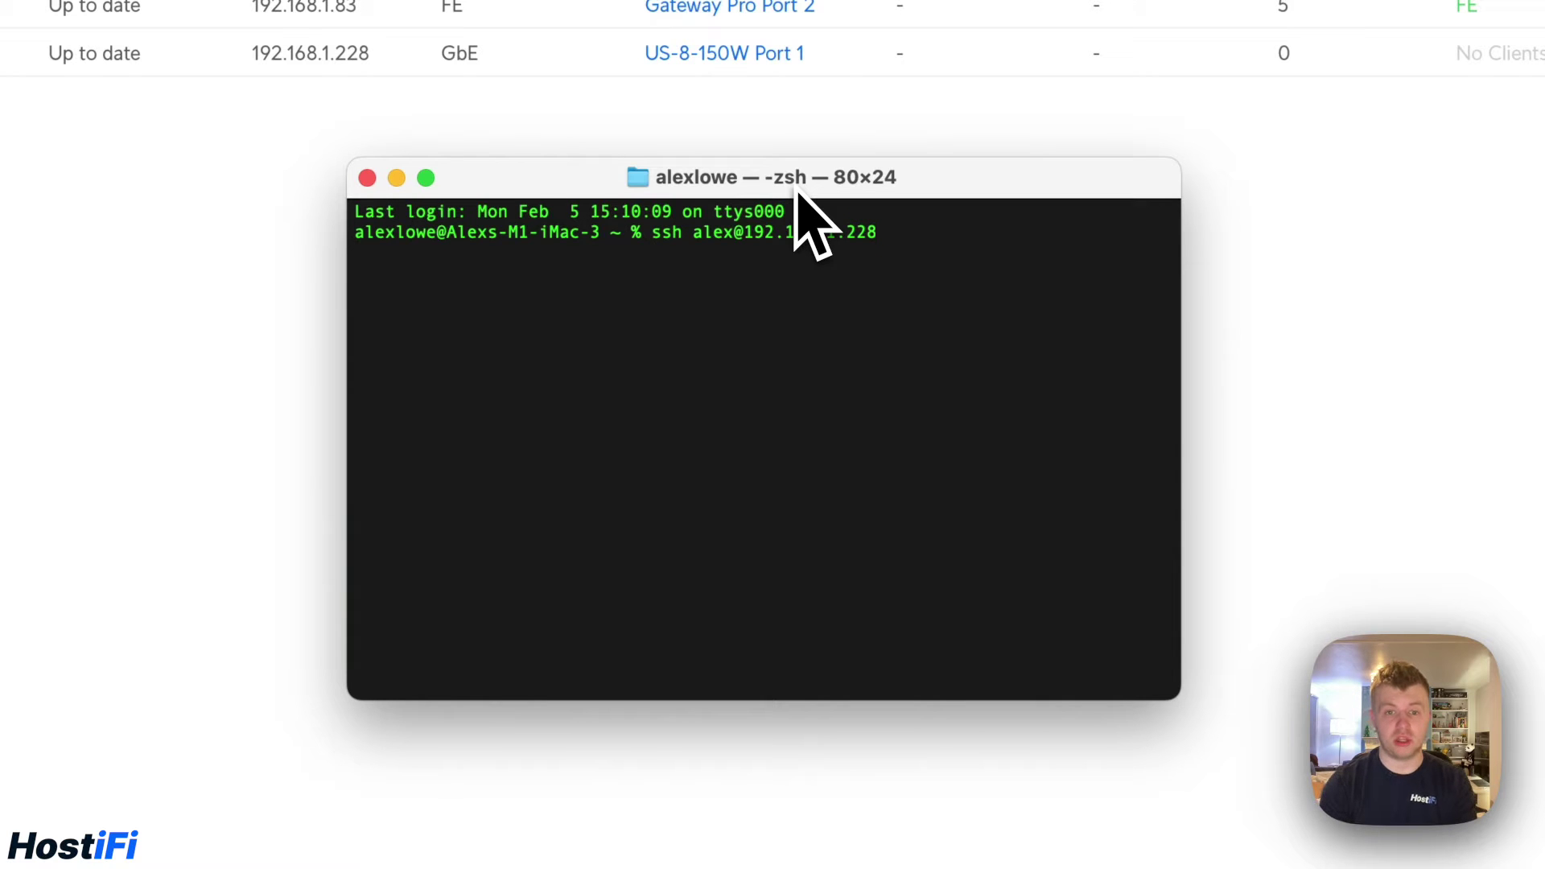
pyautogui.press('Return')
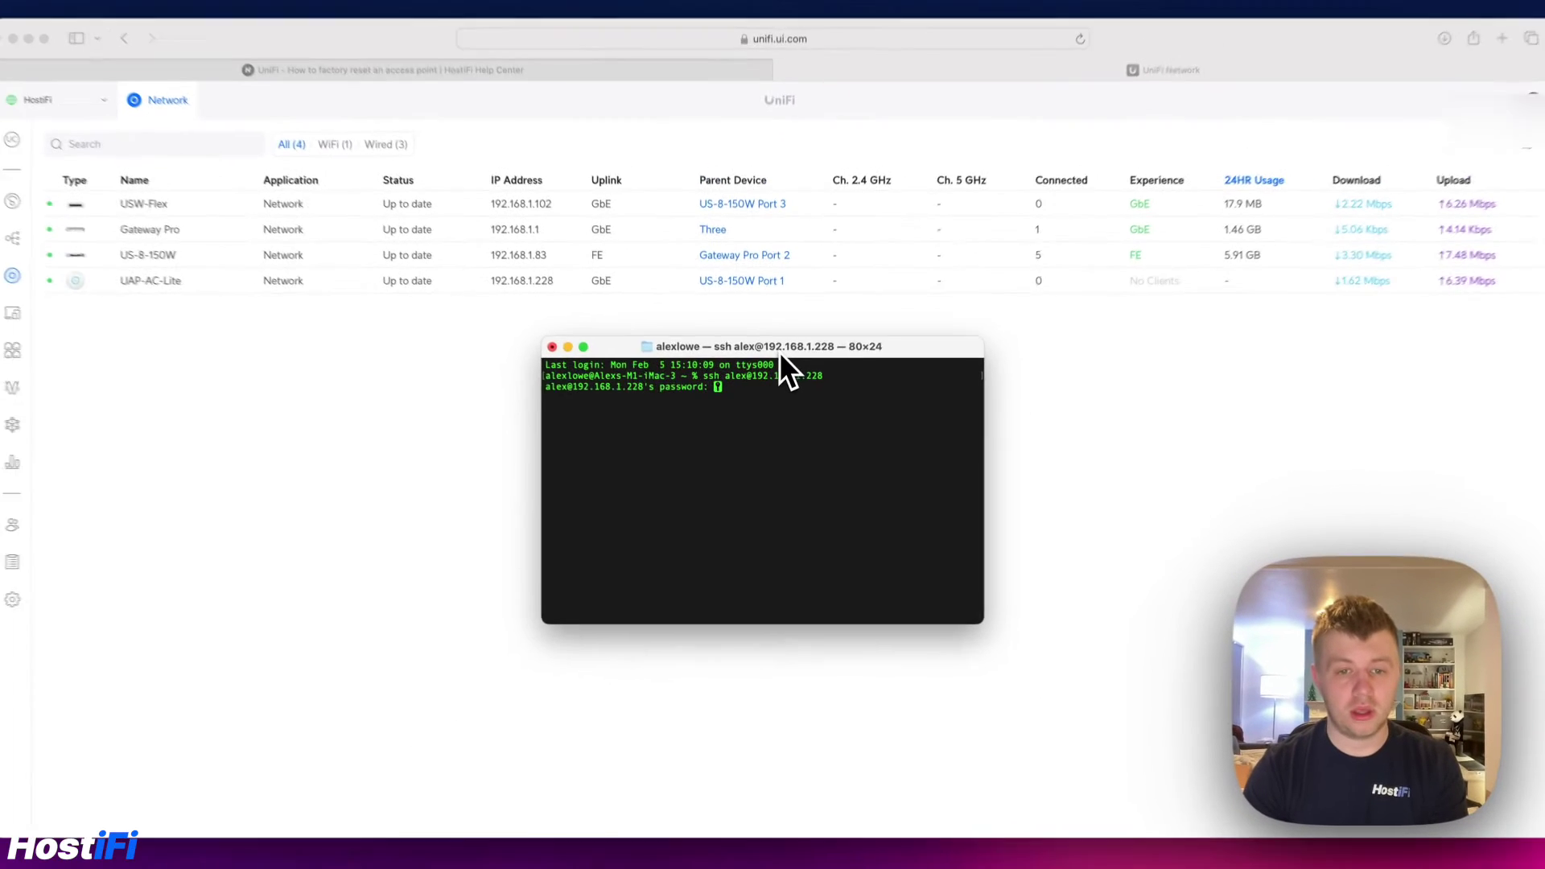
# - Open the controller's Settings > System > Advanced page
pyautogui.moveTo(900, 359); pyautogui.dragTo(1116, 376)
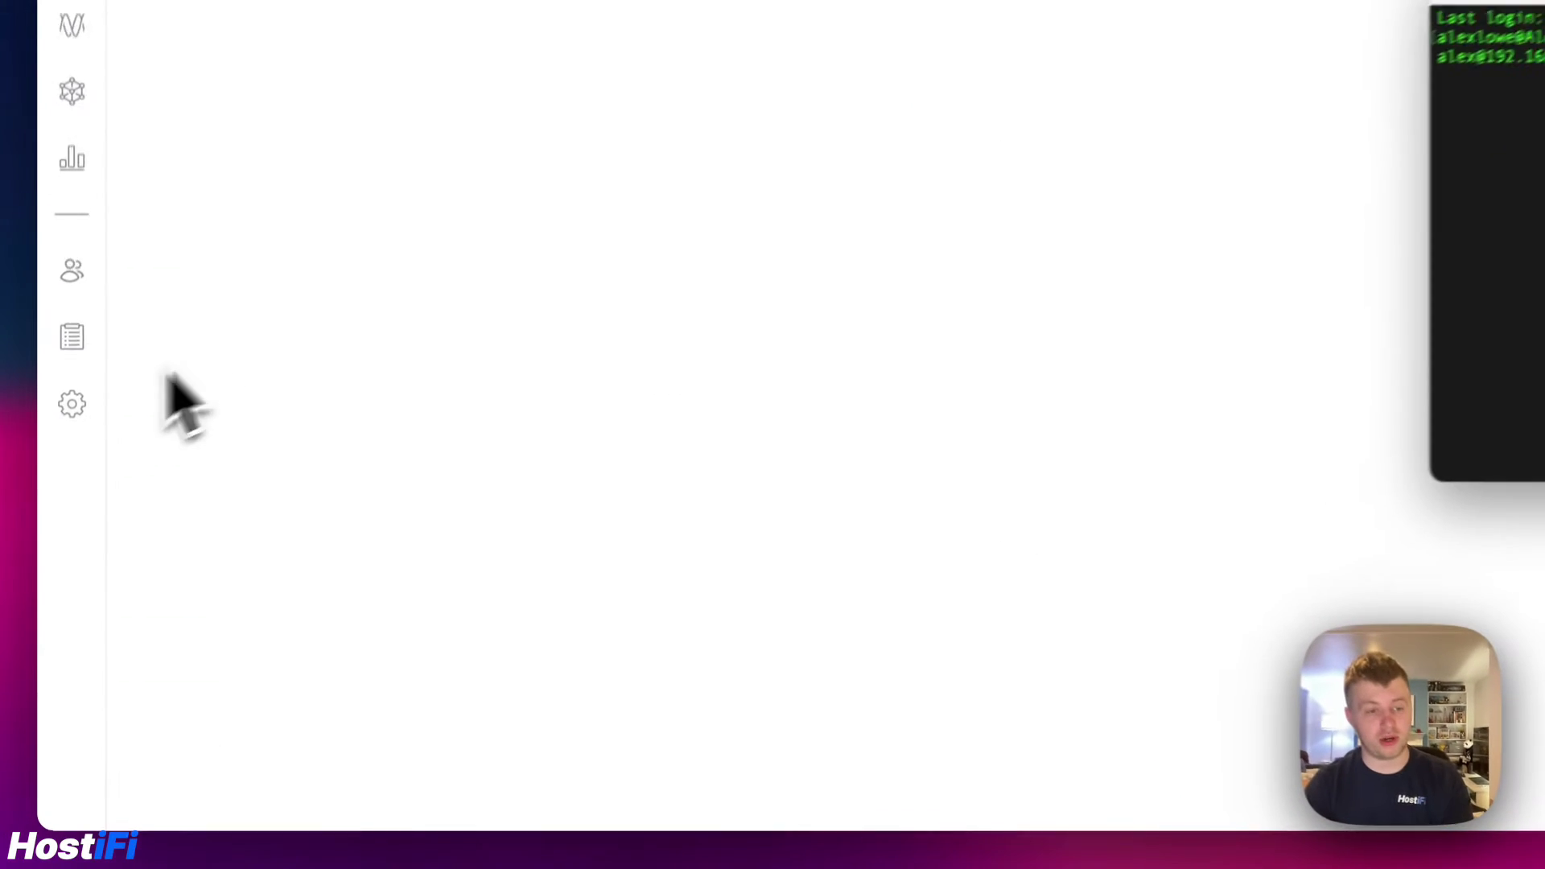
pyautogui.click(74, 383)
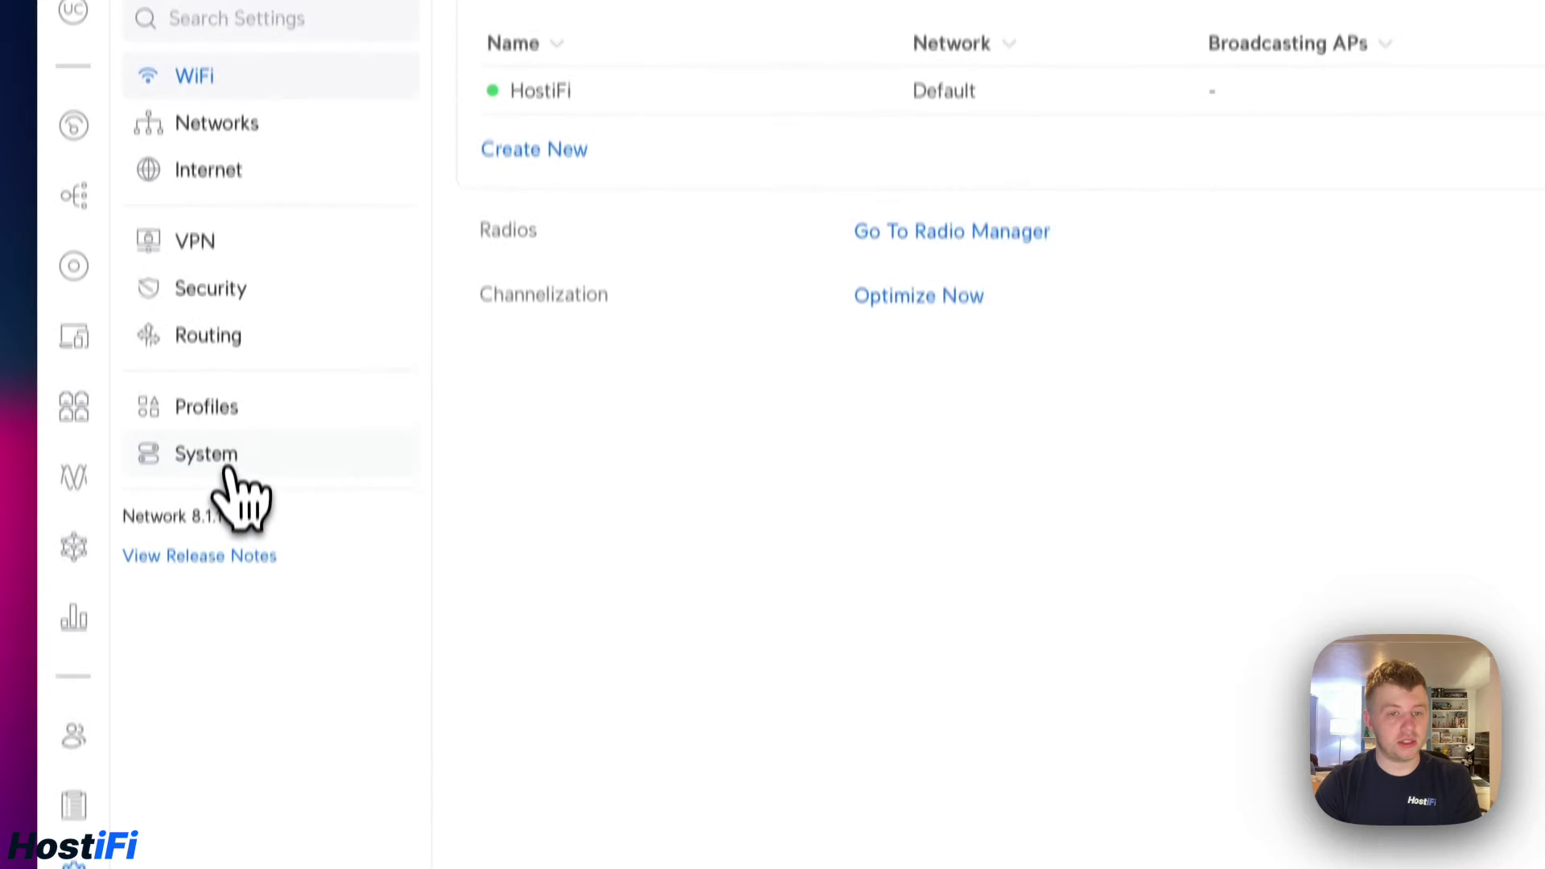
pyautogui.click(228, 469)
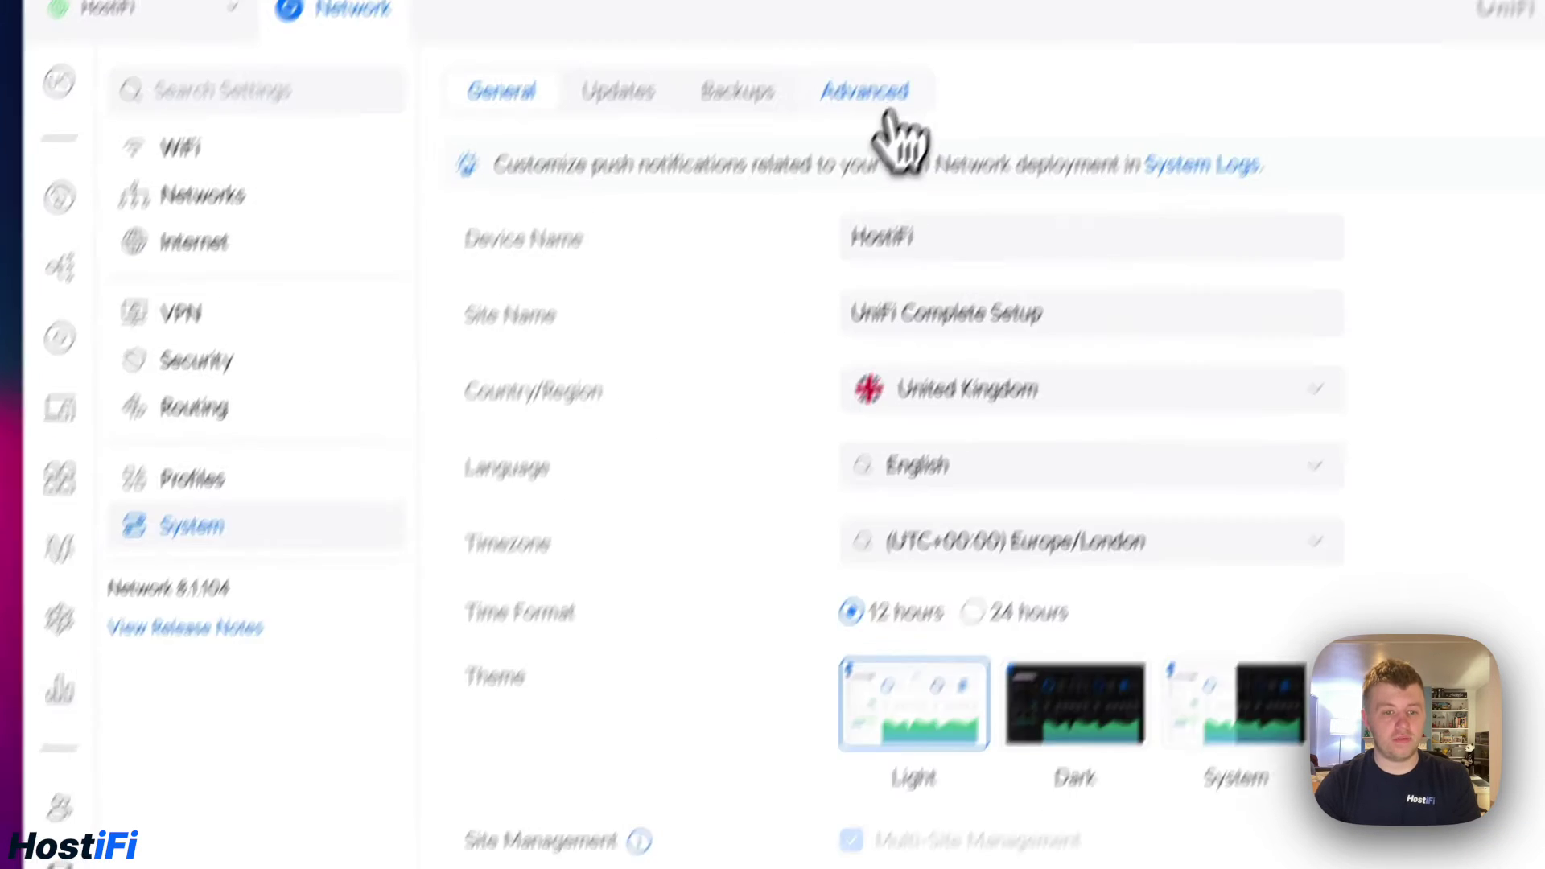
pyautogui.click(889, 117)
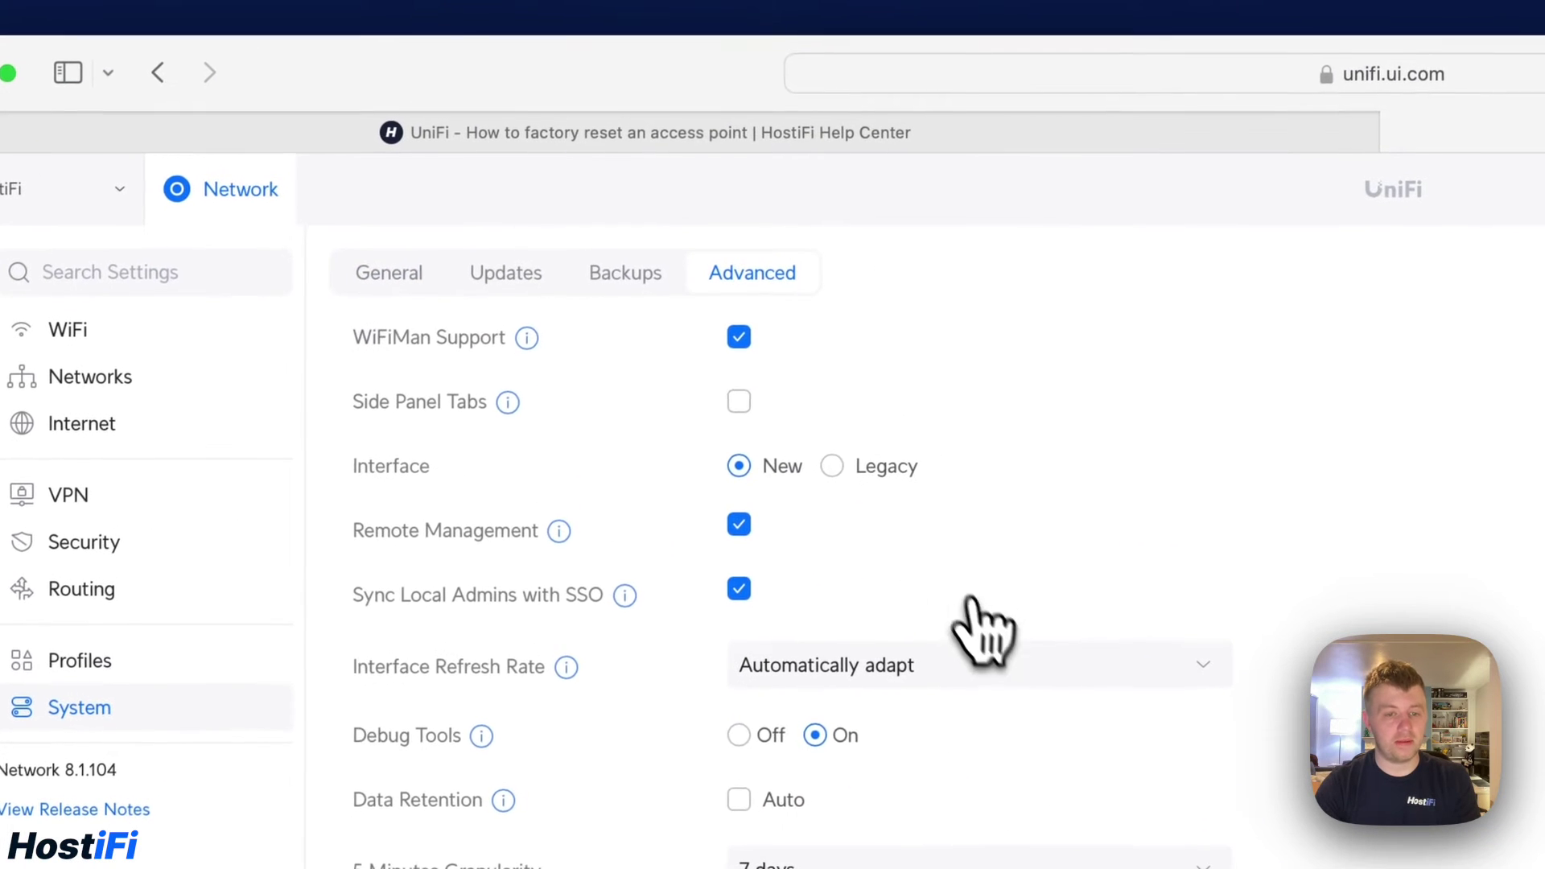
pyautogui.scroll(-10, 998, 644)
pyautogui.scroll(-5, 1012, 656)
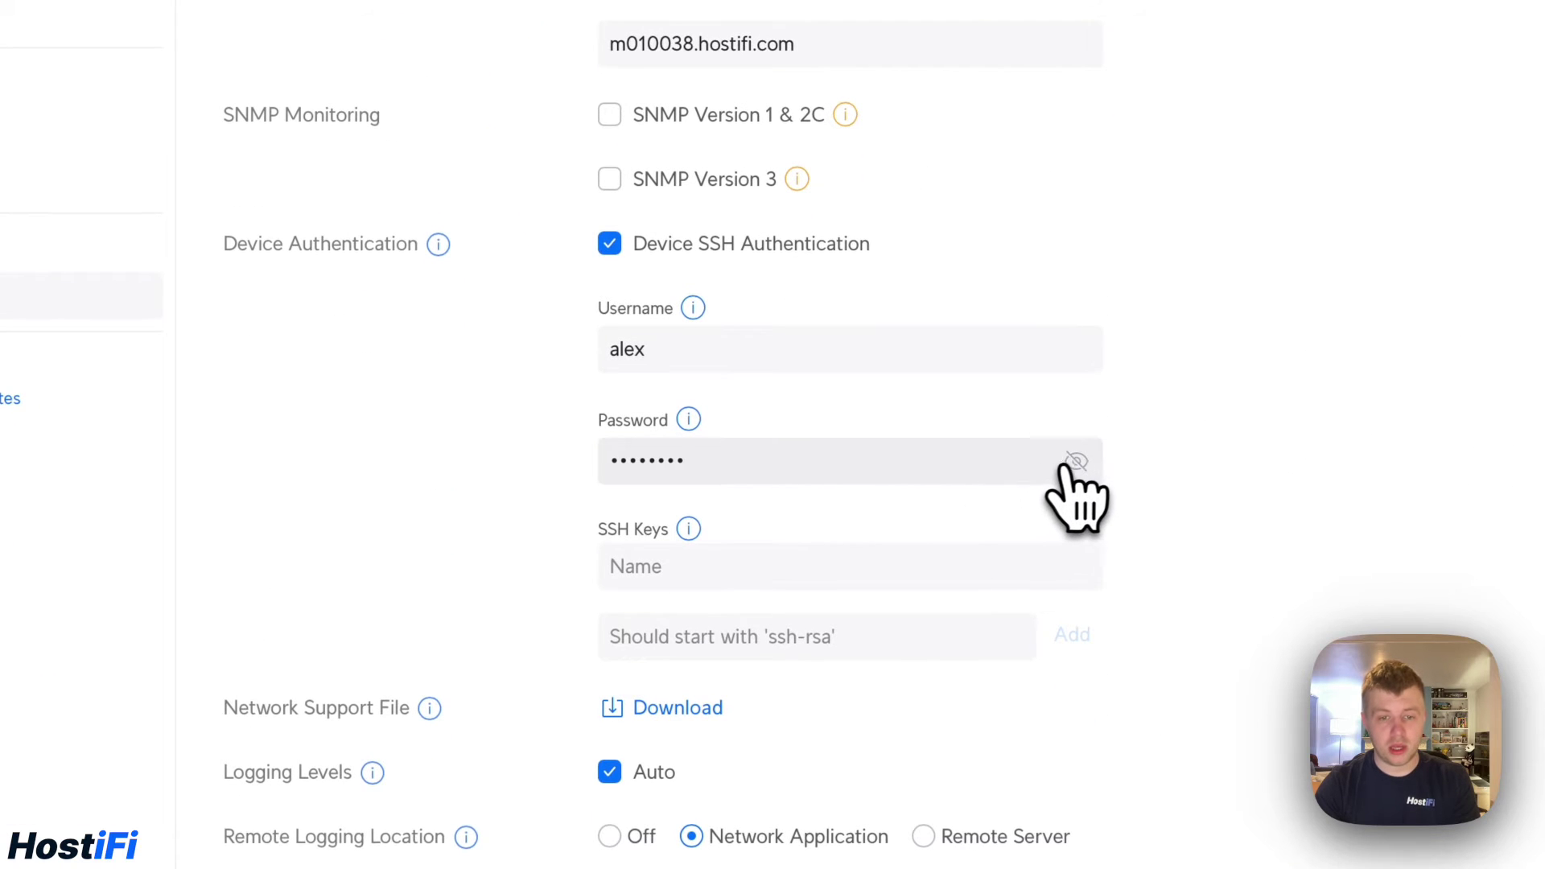
# - Reveal and copy the Device SSH Authentication password, then log in to the access point with it
pyautogui.doubleClick(976, 465)
pyautogui.click(1076, 461)
pyautogui.doubleClick(966, 466)
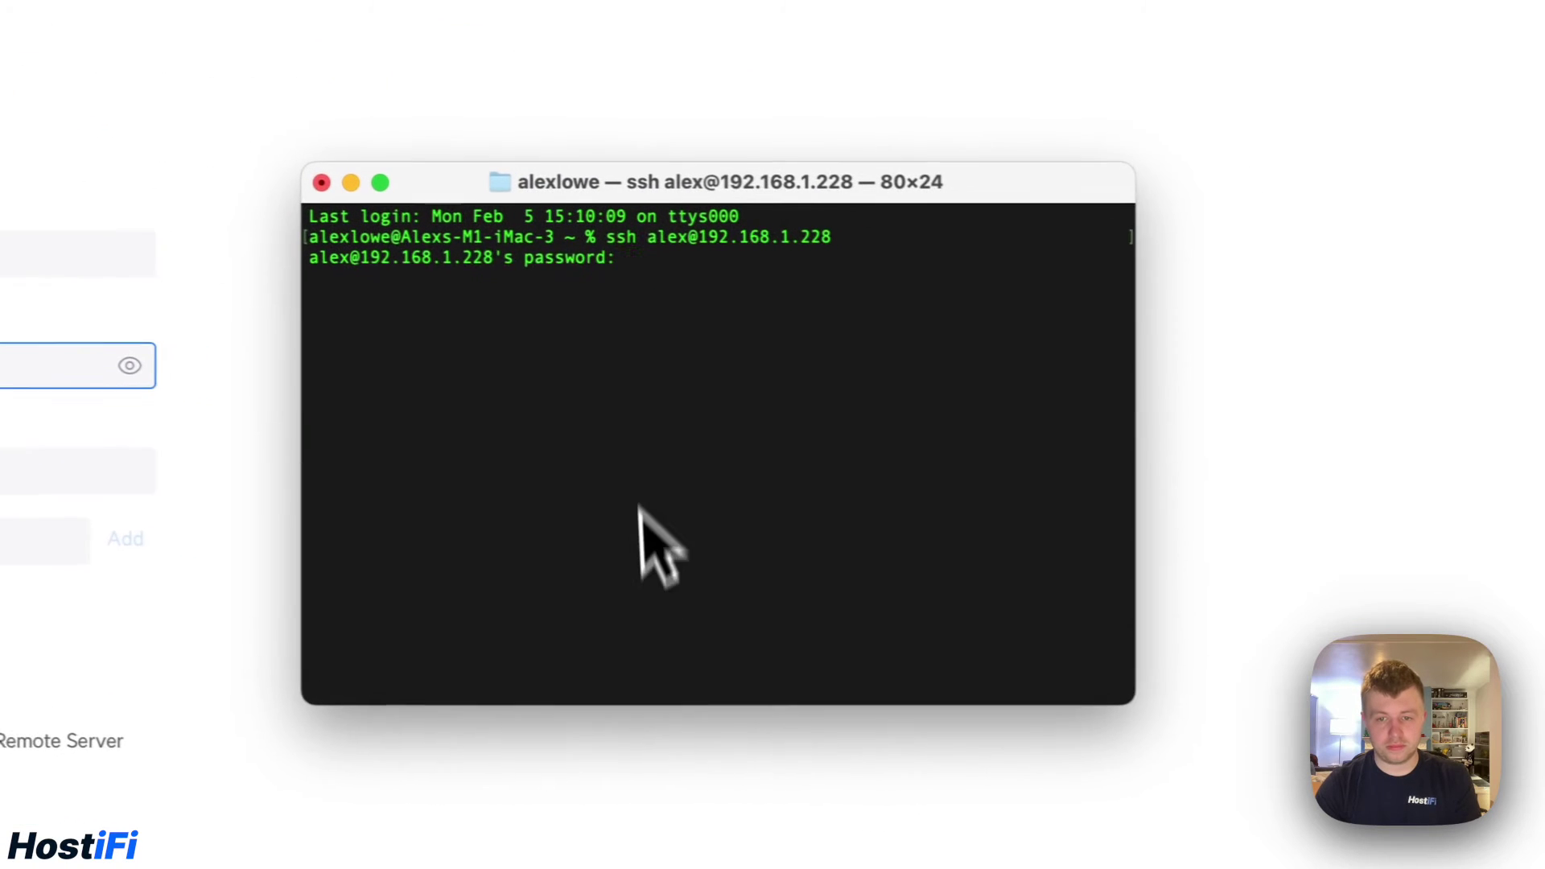
pyautogui.press('Return')
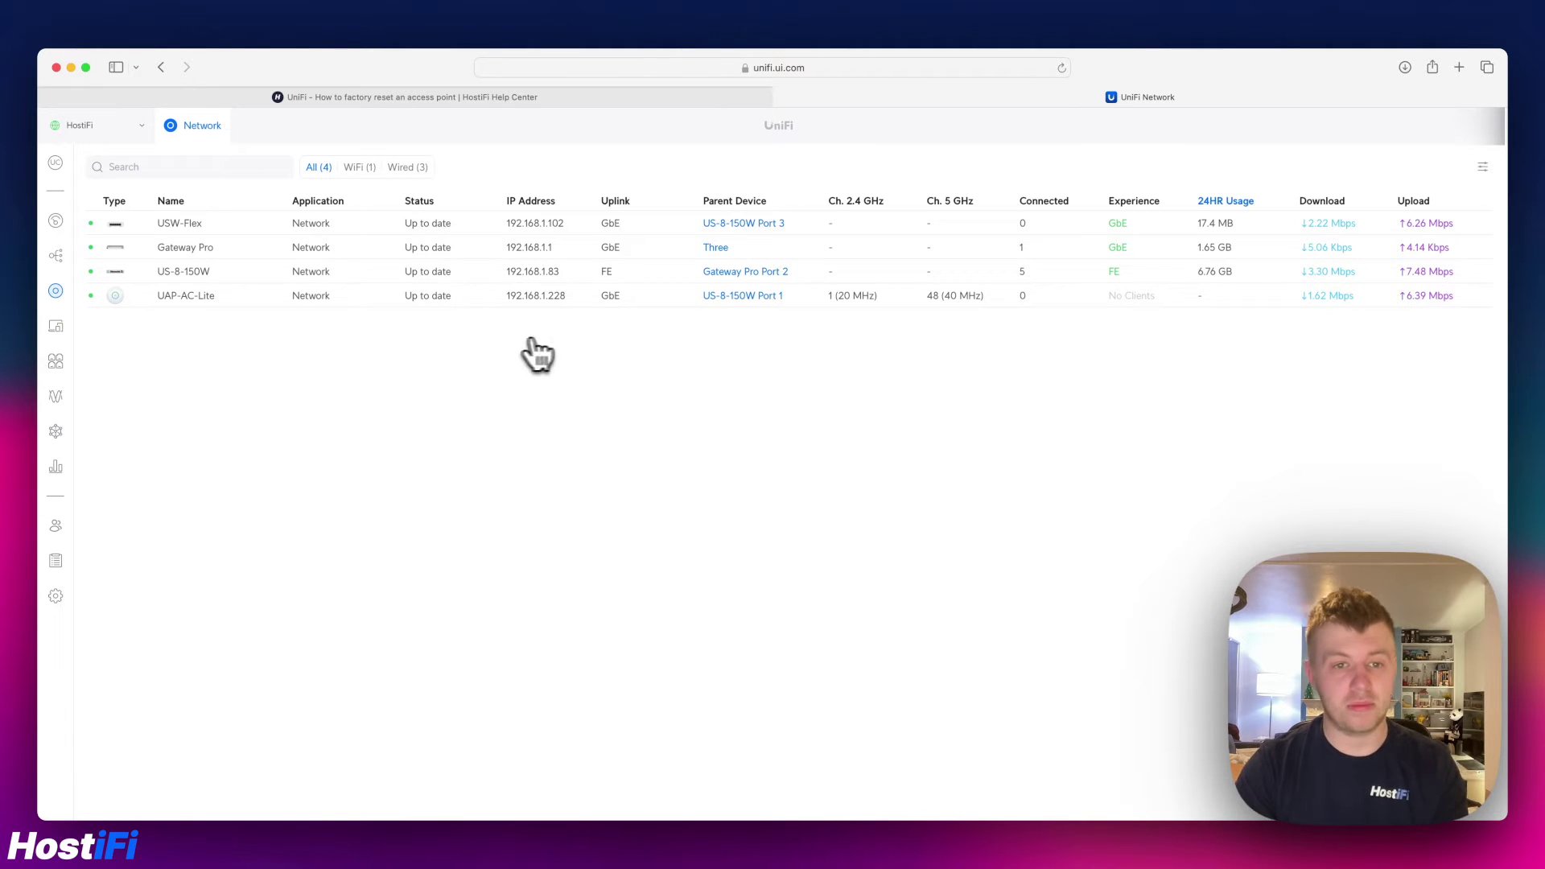
# - Open the Debug terminal from the US-8-150W switch's Settings under Manage
pyautogui.click(605, 273)
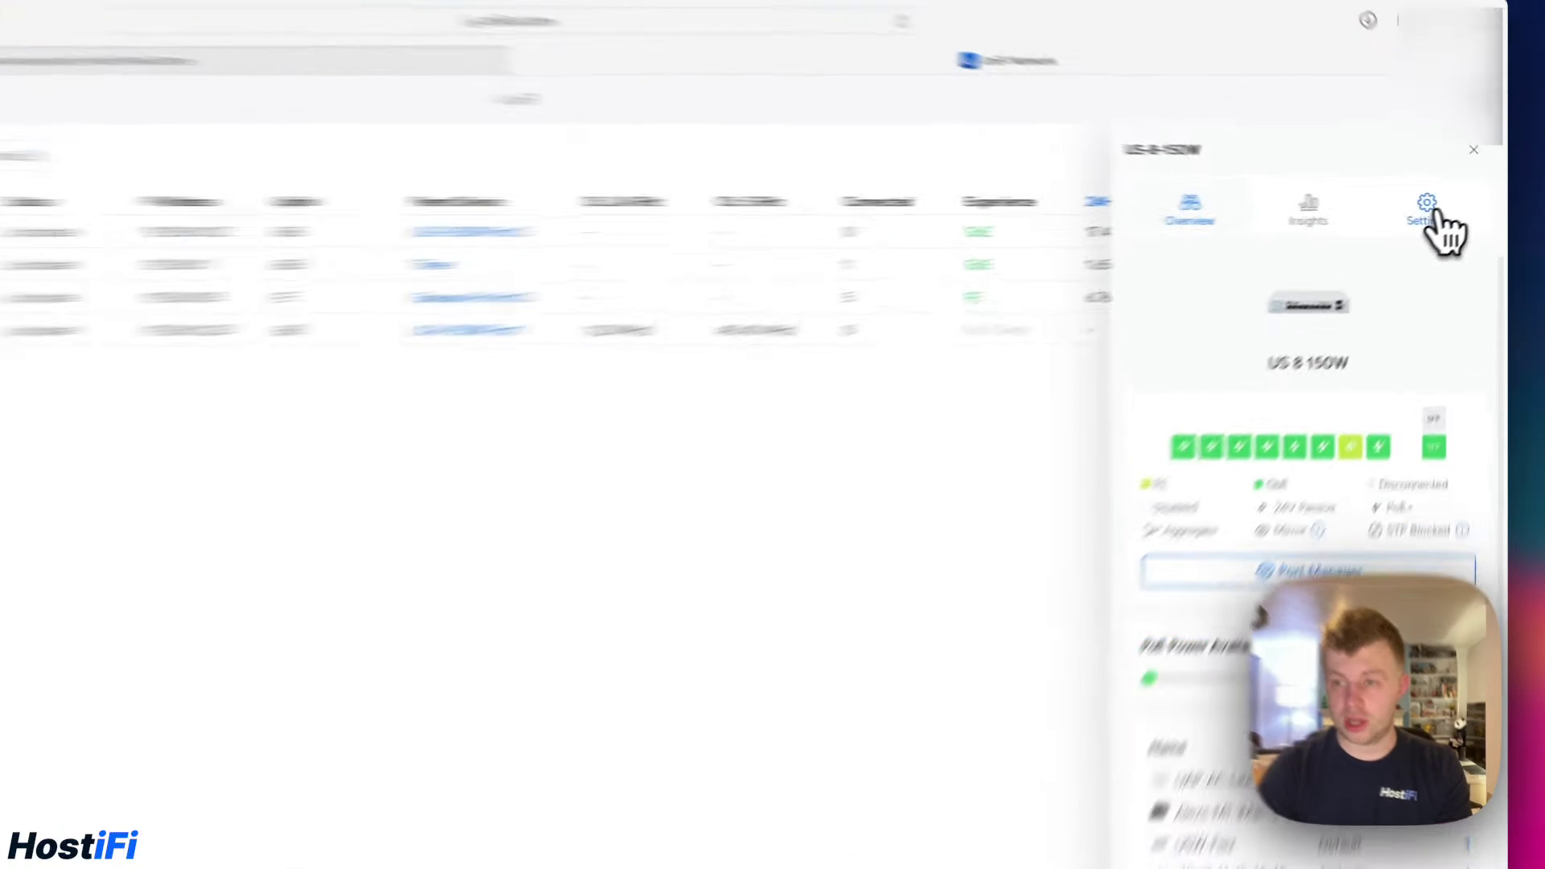
pyautogui.click(1429, 214)
pyautogui.scroll(-10, 1095, 604)
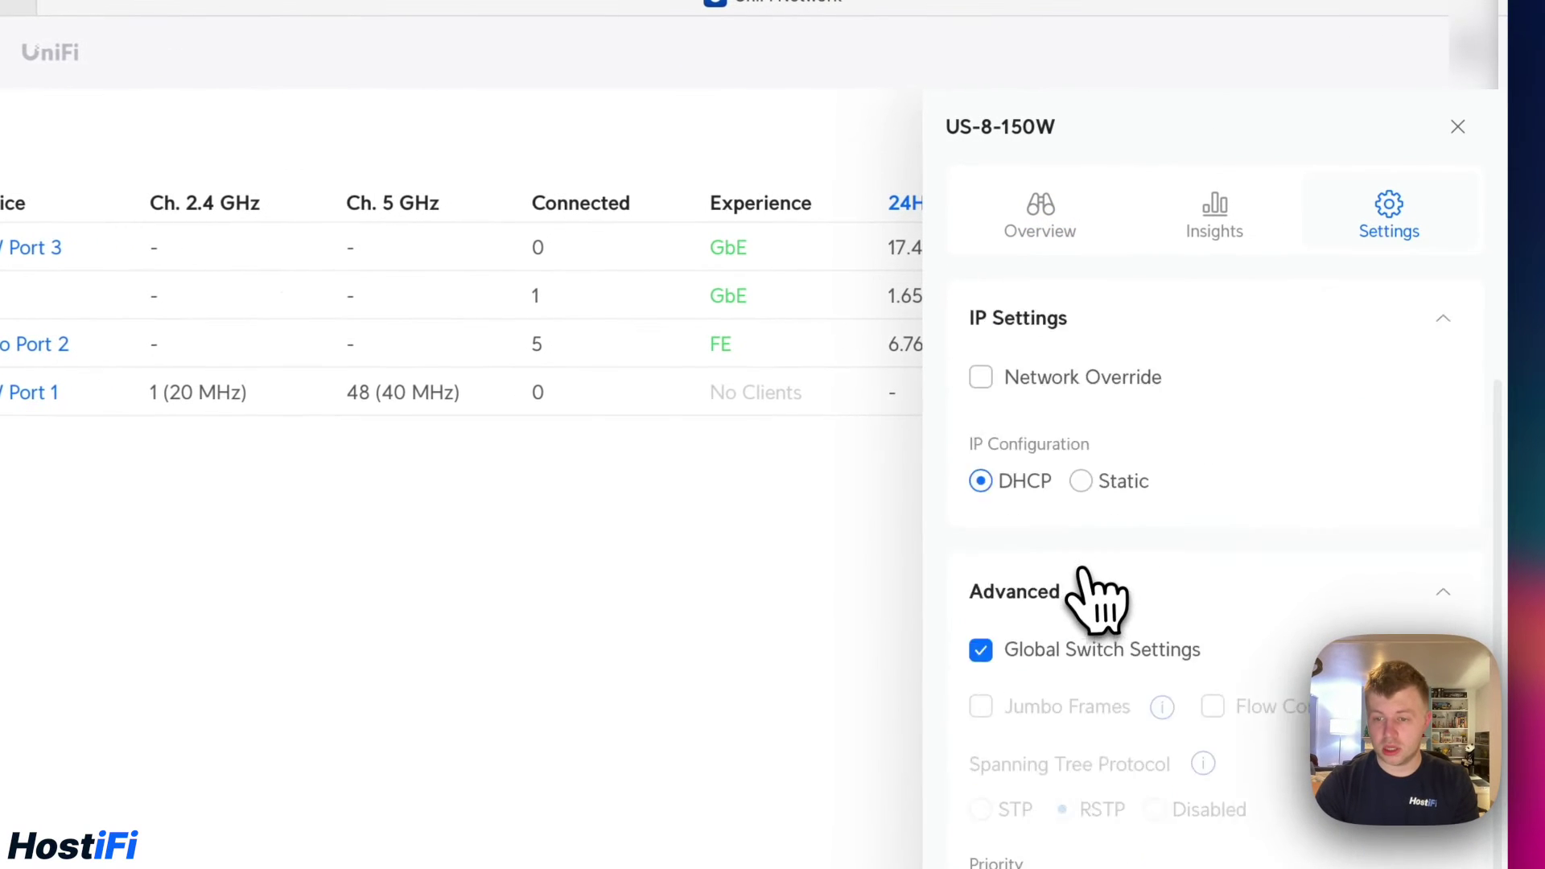
pyautogui.click(1050, 519)
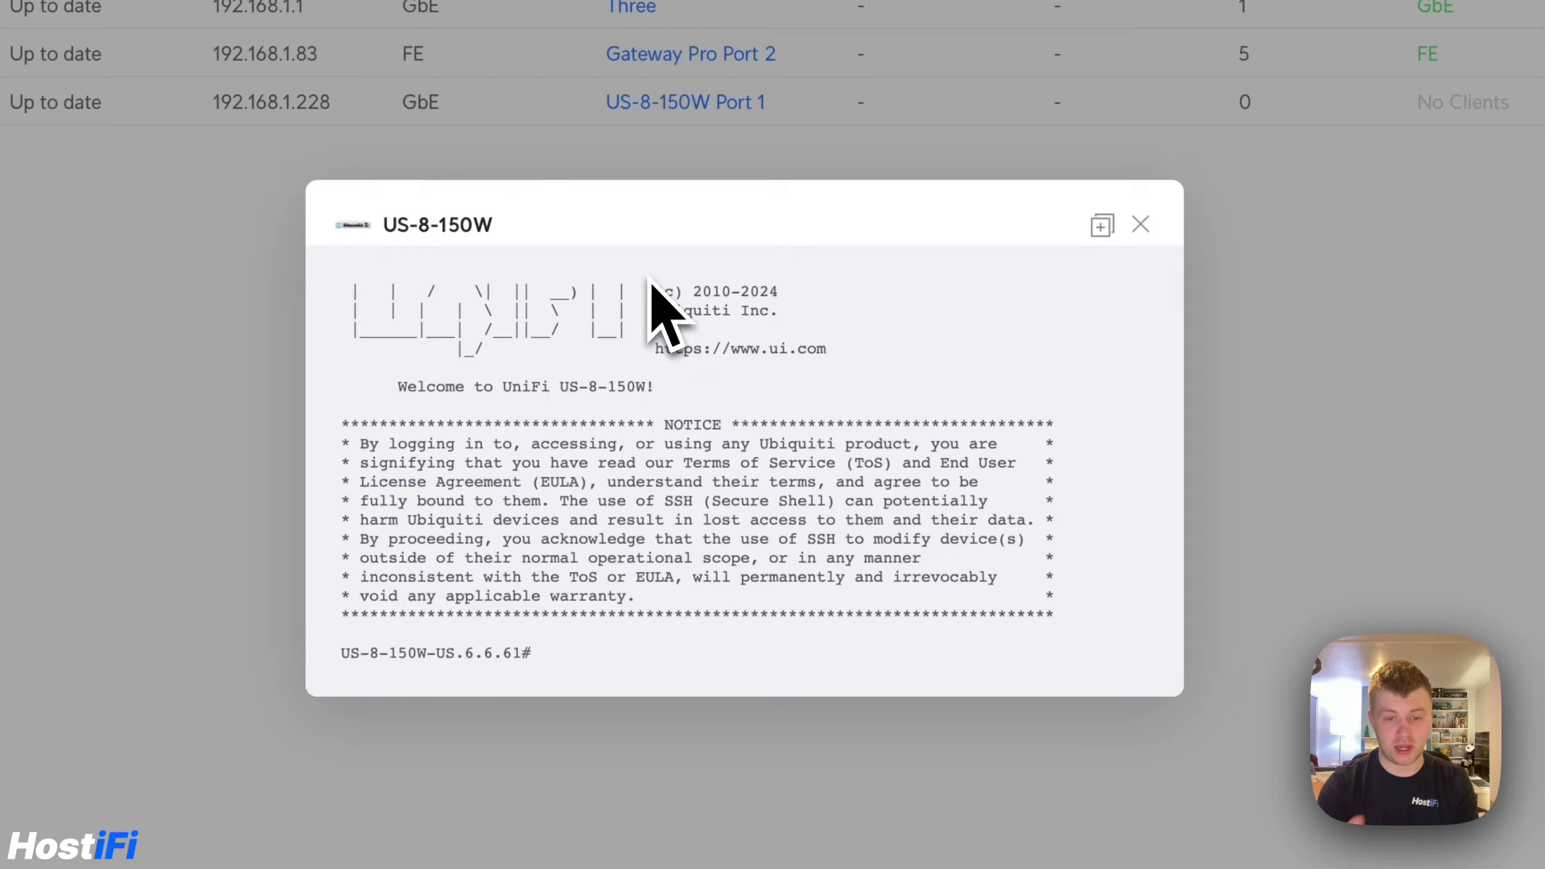
# - SSH to 192.168.1.228 from the switch console, accept the host key, and enter the password
pyautogui.click(660, 662)
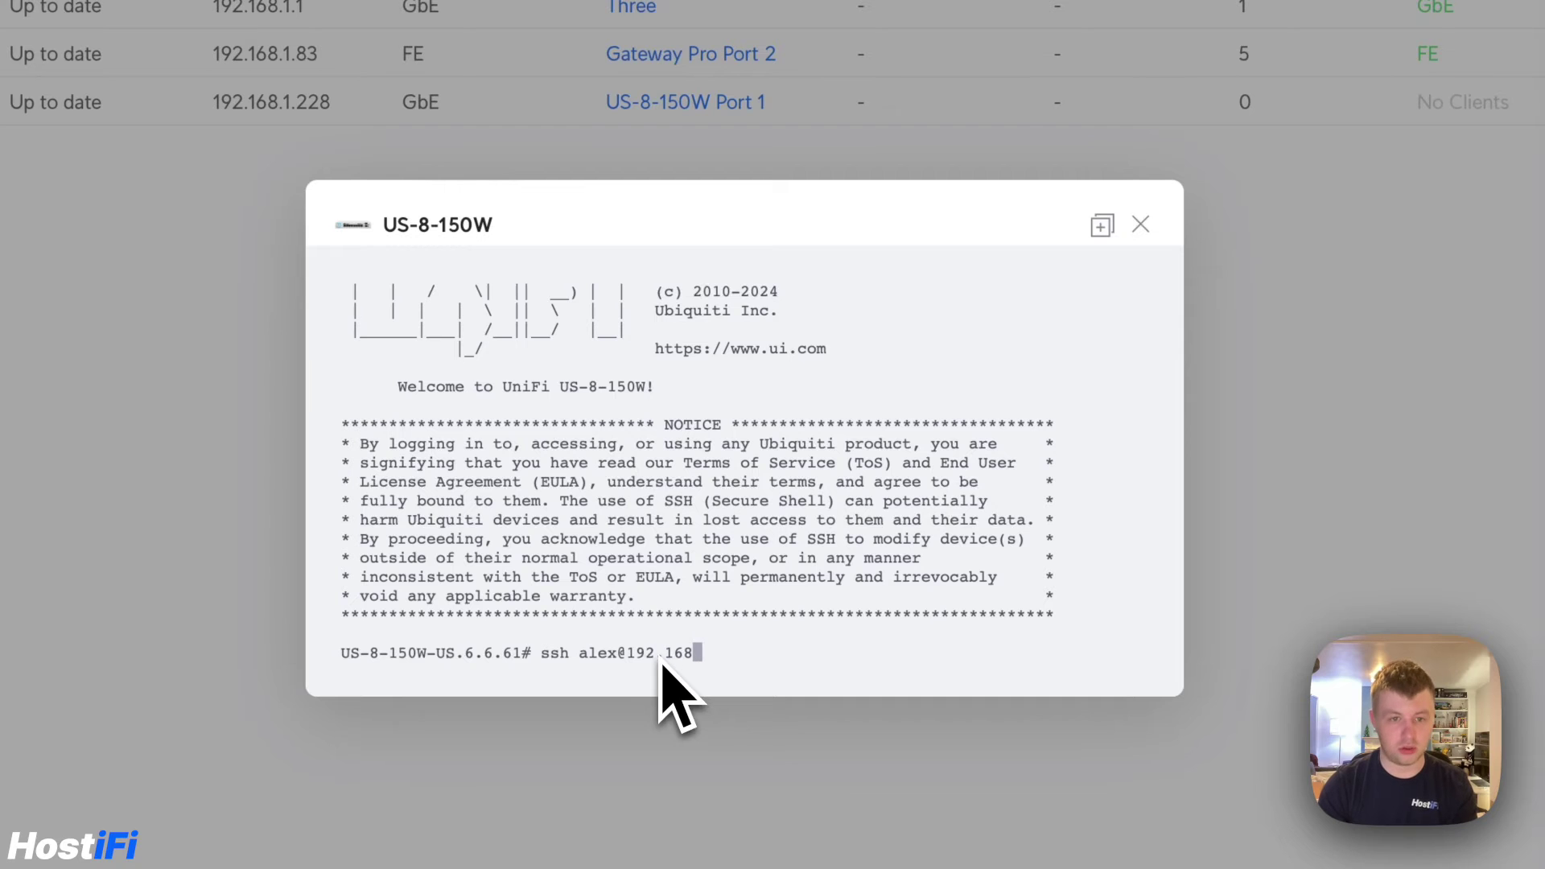
pyautogui.write('8')
pyautogui.press('Return')
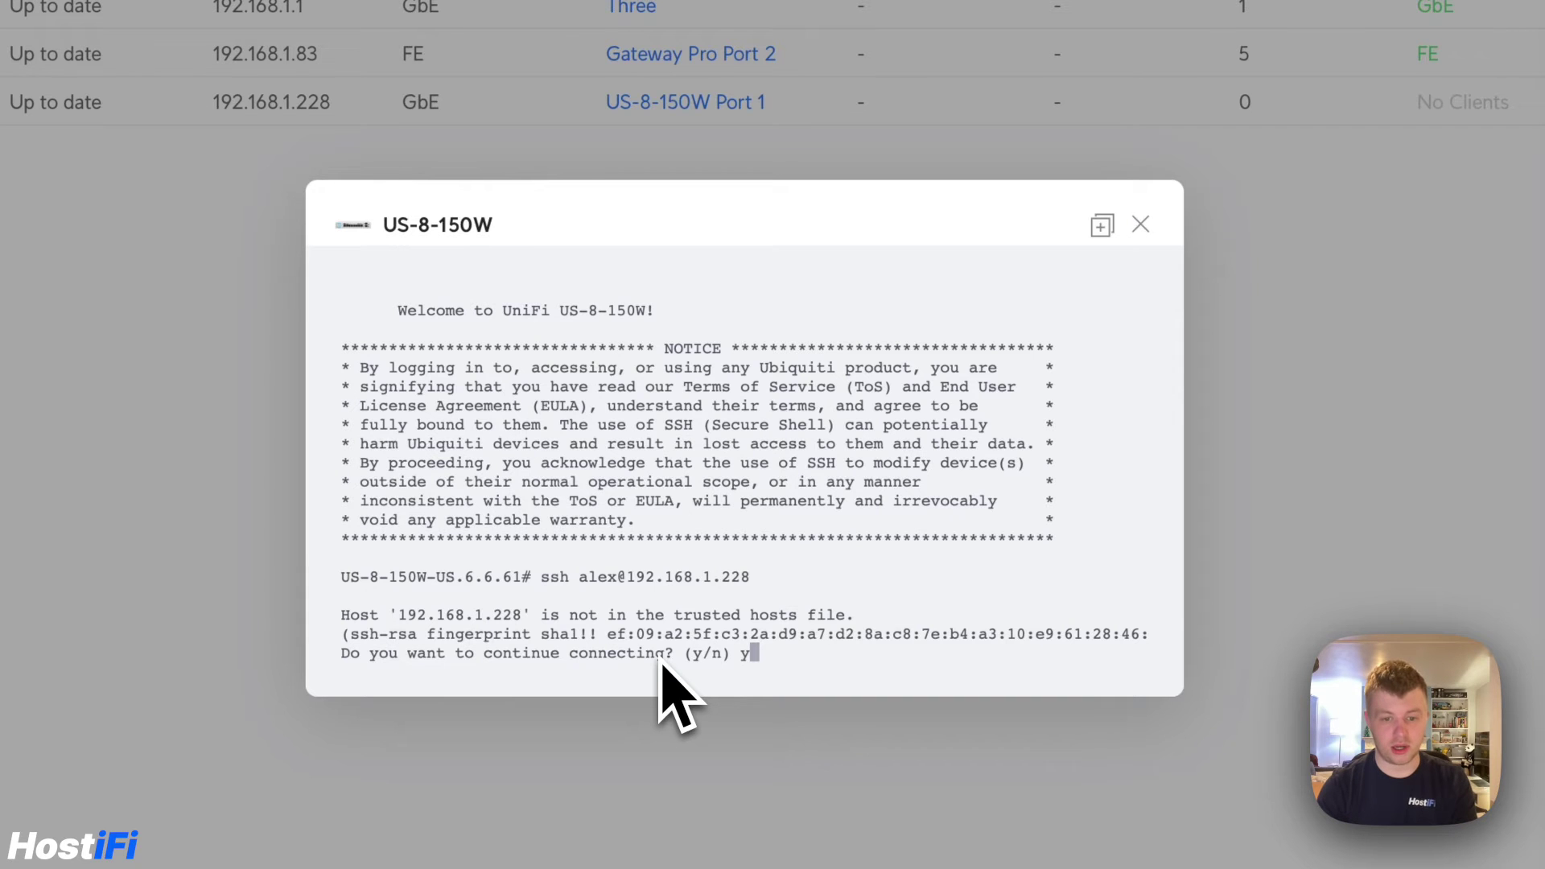
pyautogui.press('Return')
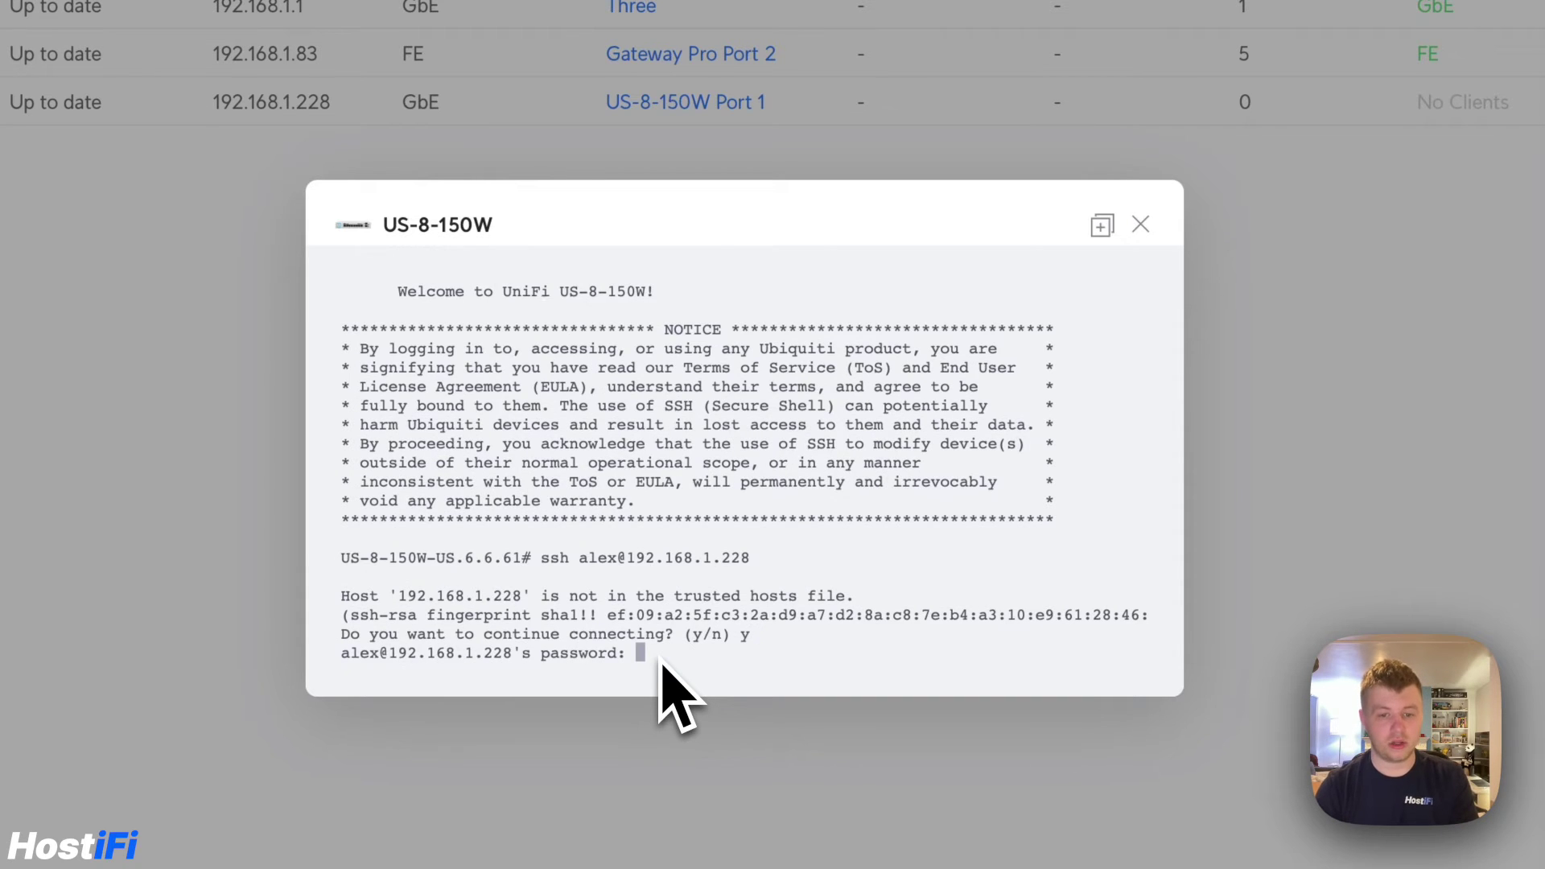
pyautogui.press('Return')
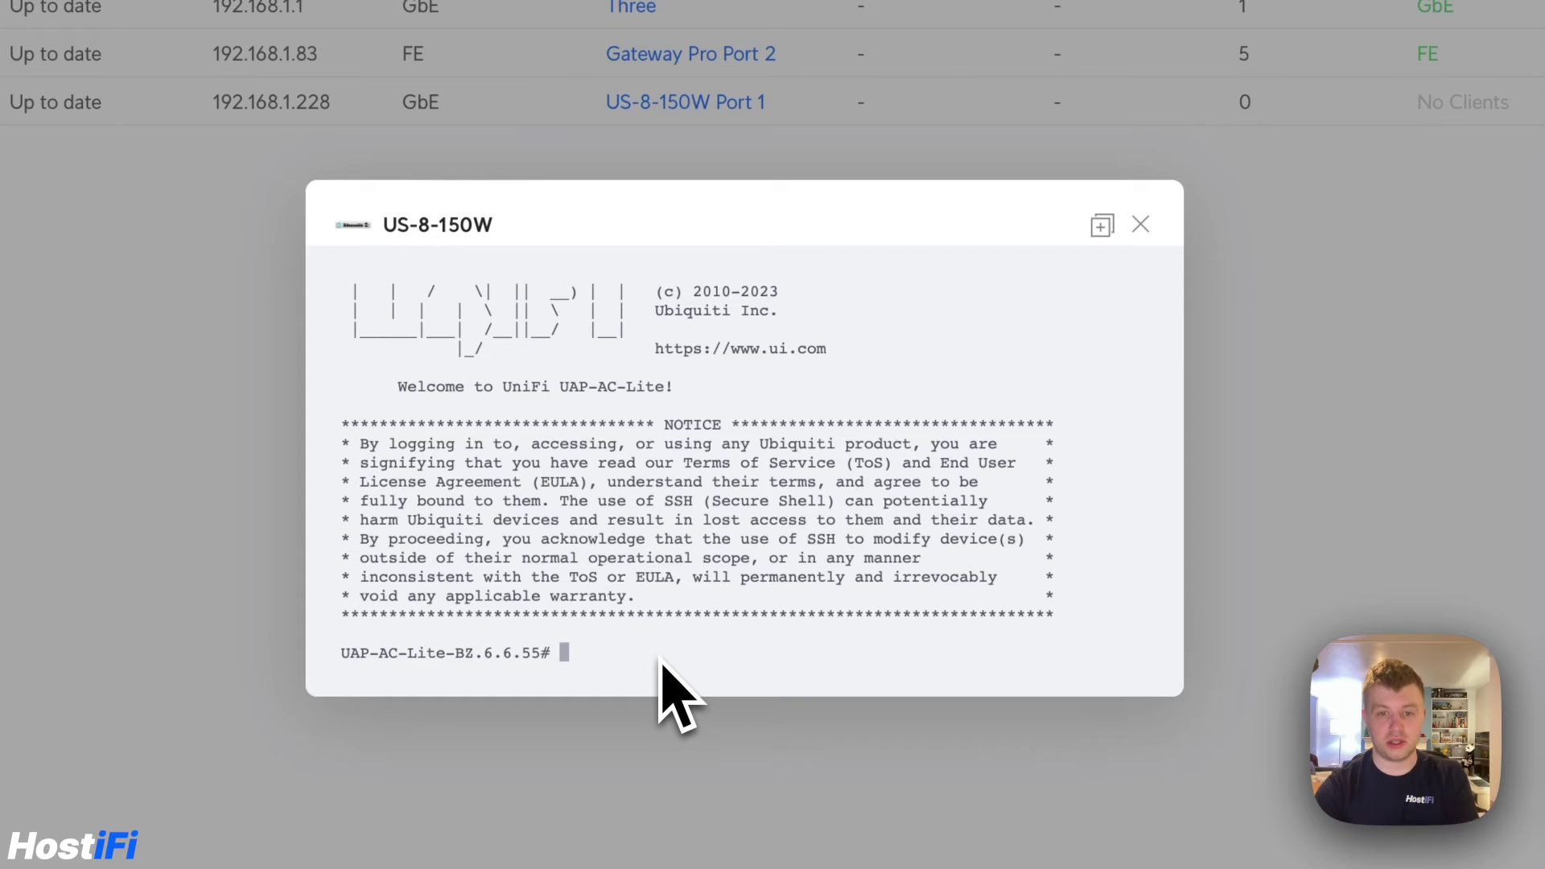
# - Clear the stray text selection in the debug console
pyautogui.doubleClick(660, 264)
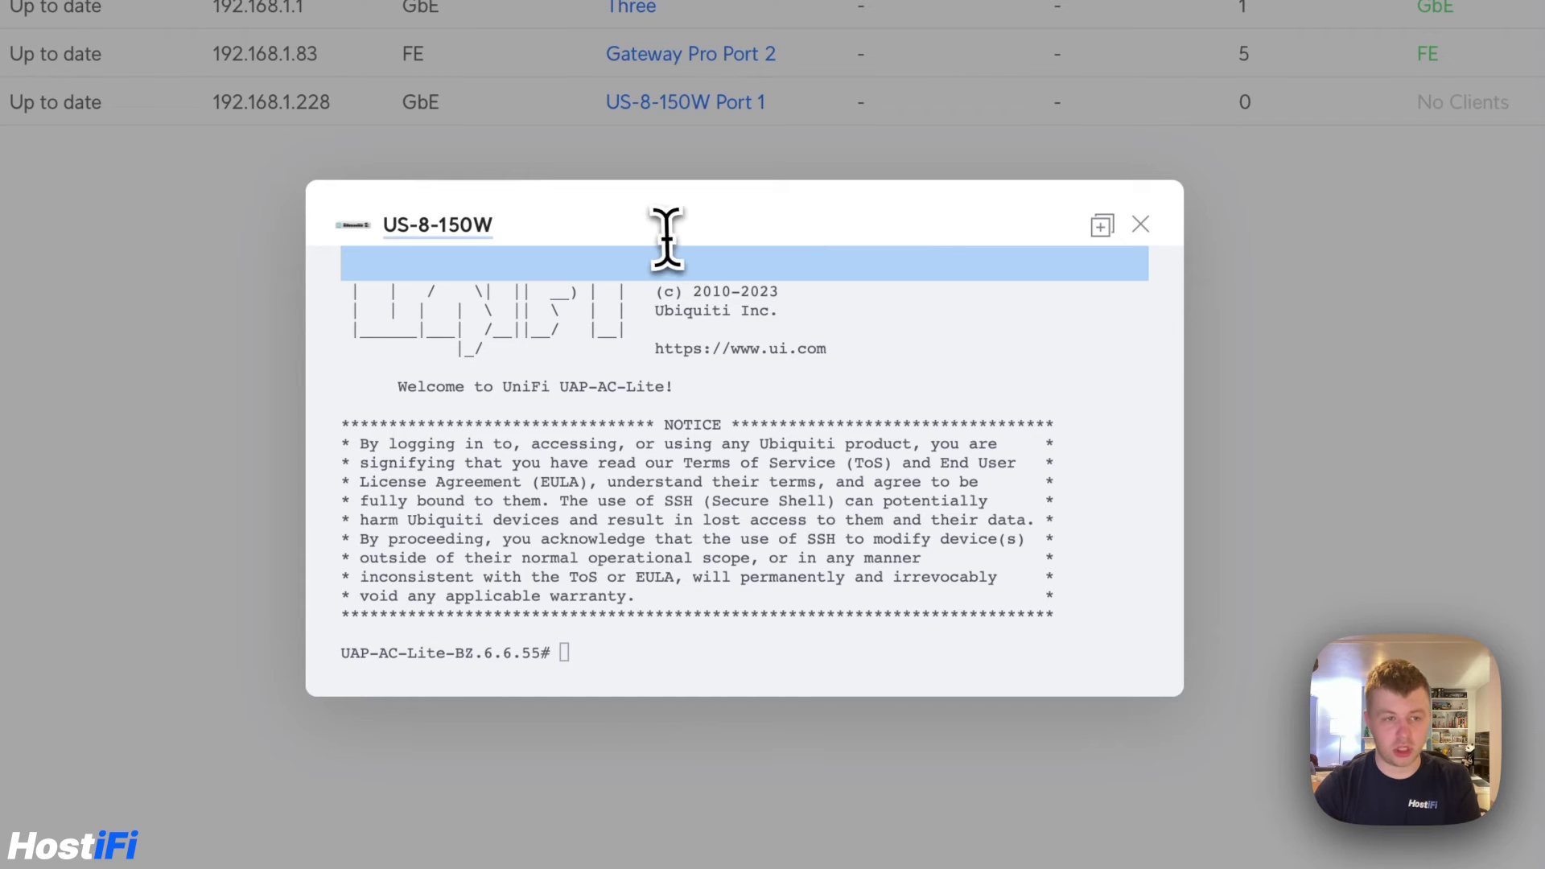
pyautogui.tripleClick(800, 197)
pyautogui.tripleClick(762, 293)
pyautogui.click(890, 234)
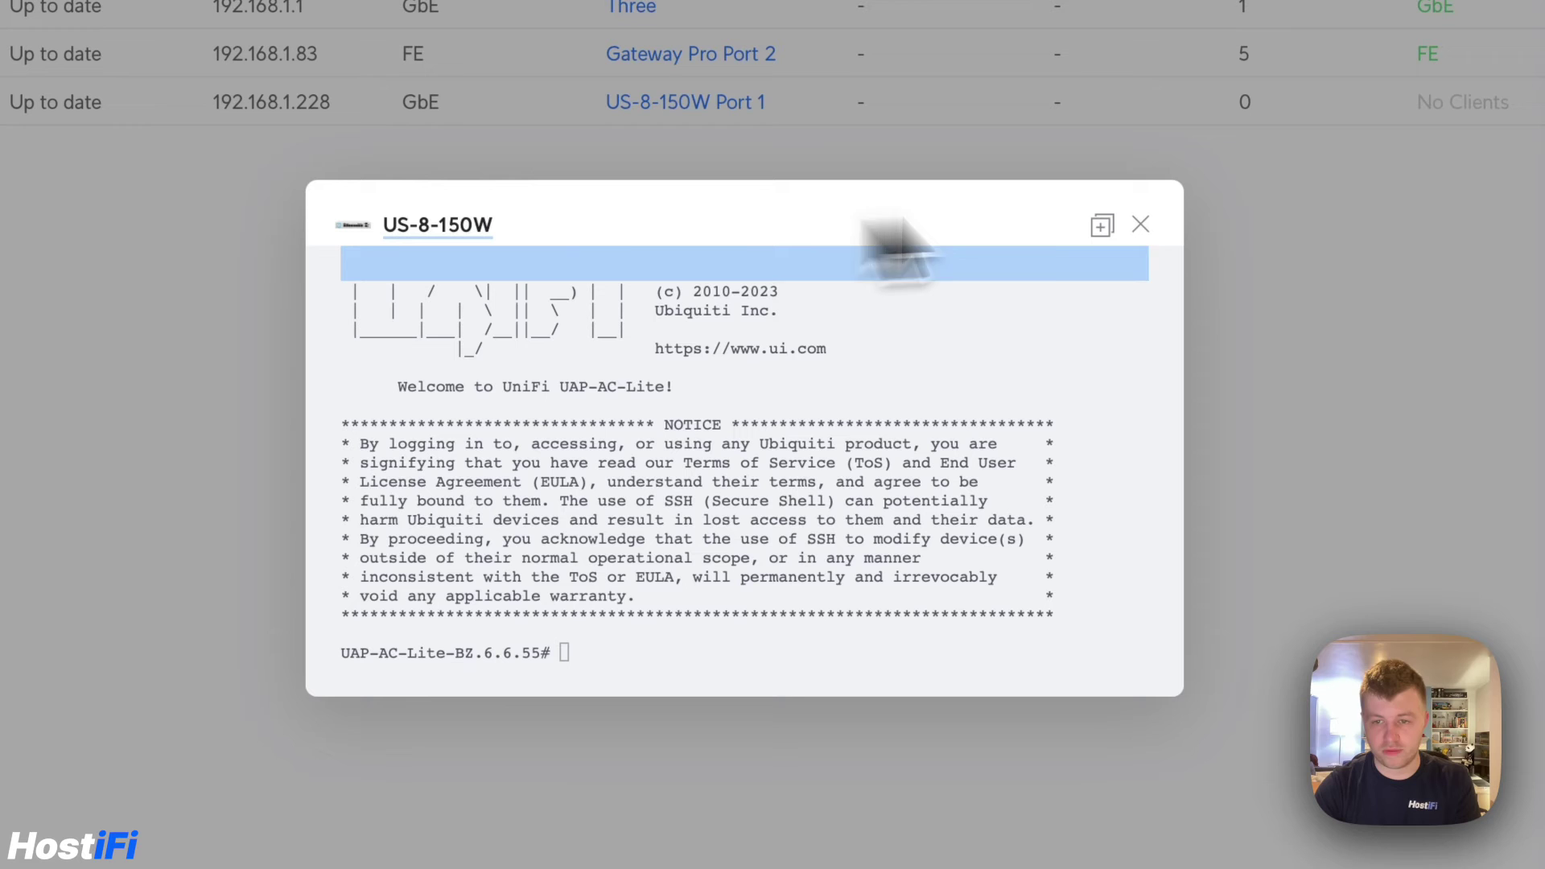
pyautogui.click(983, 741)
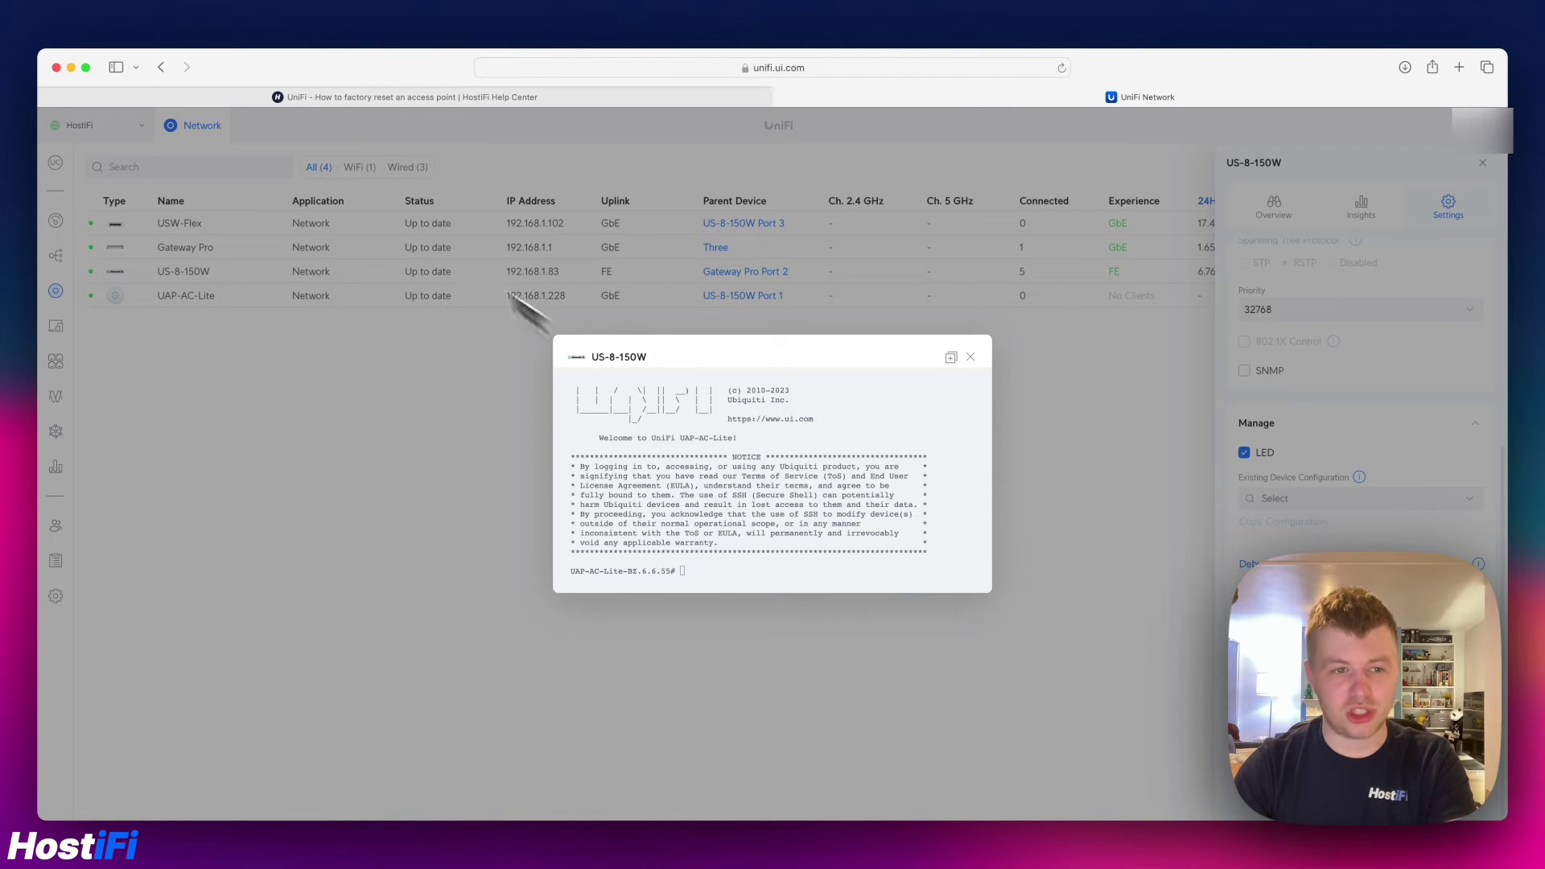
# - Close the separate Terminal SSH window and terminate its session
pyautogui.press('super+Tab')
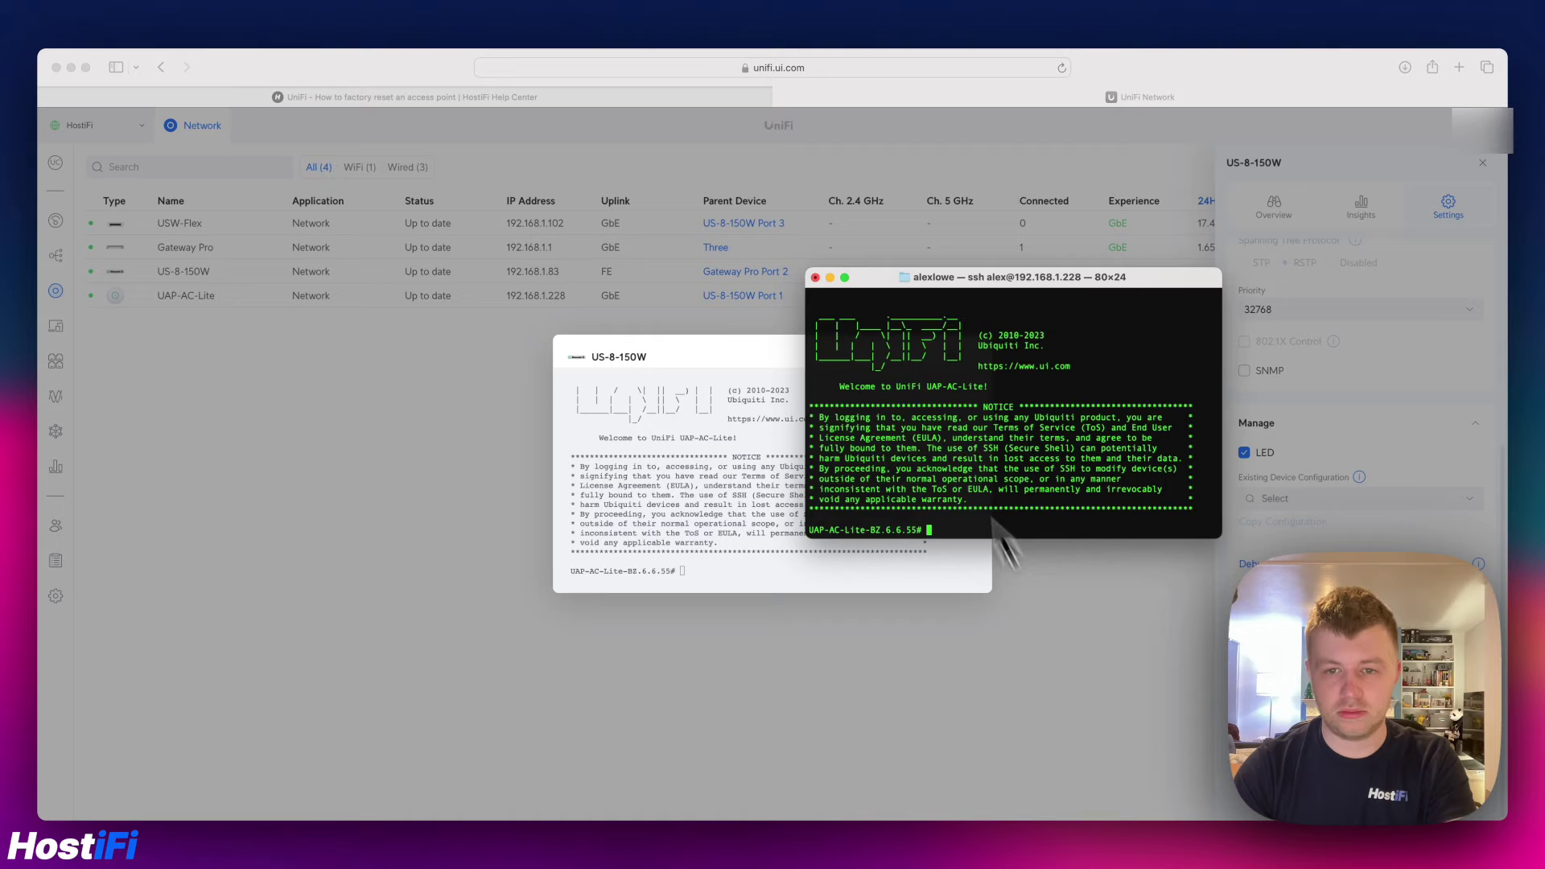
pyautogui.moveTo(982, 289); pyautogui.dragTo(1193, 355)
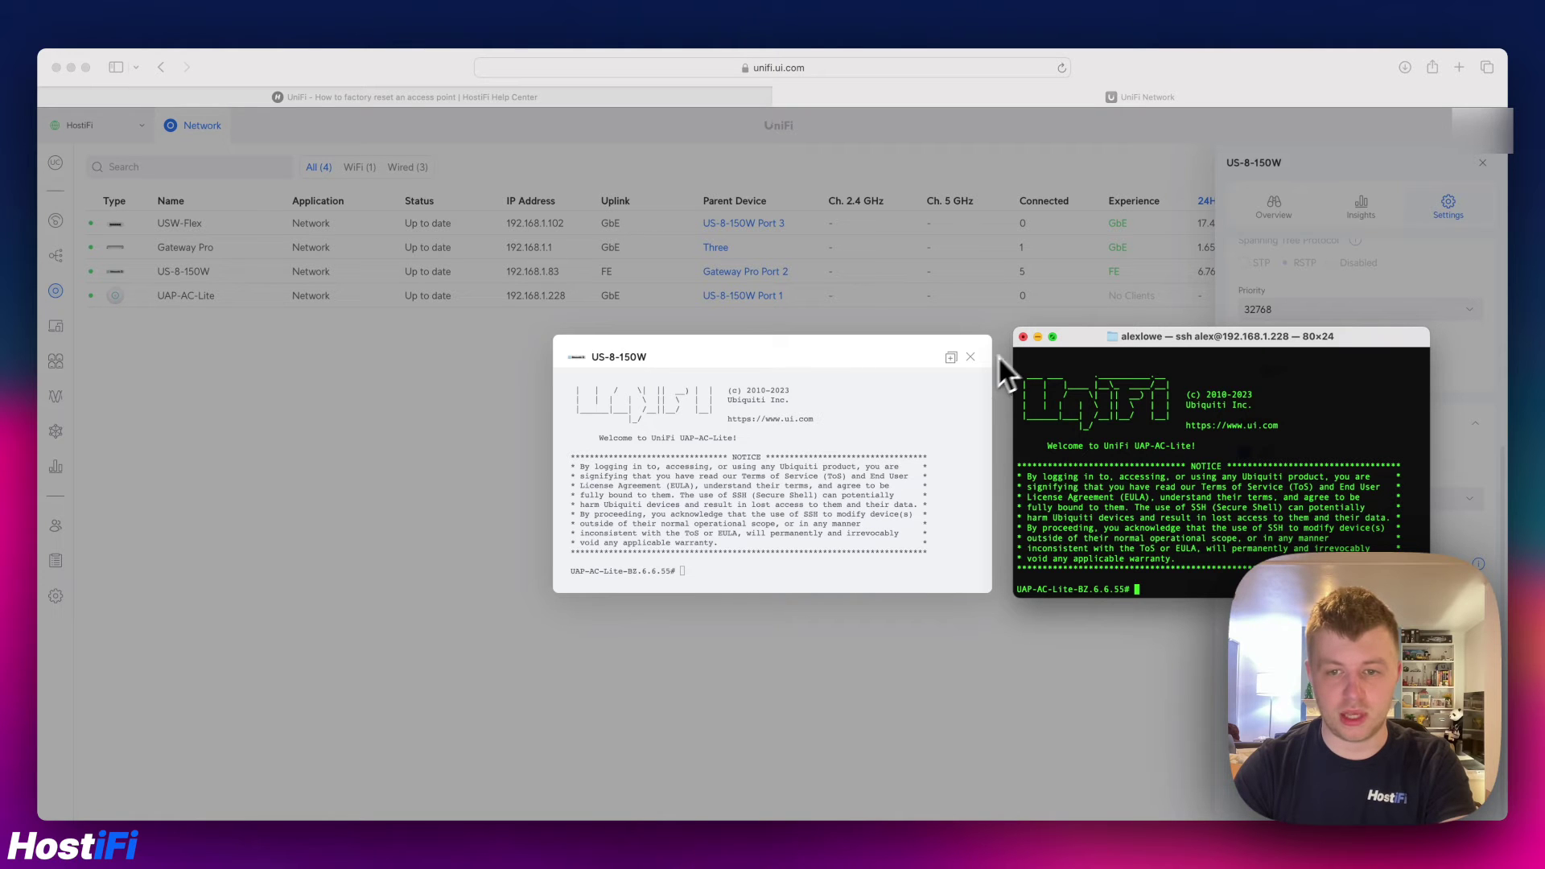
pyautogui.click(1023, 337)
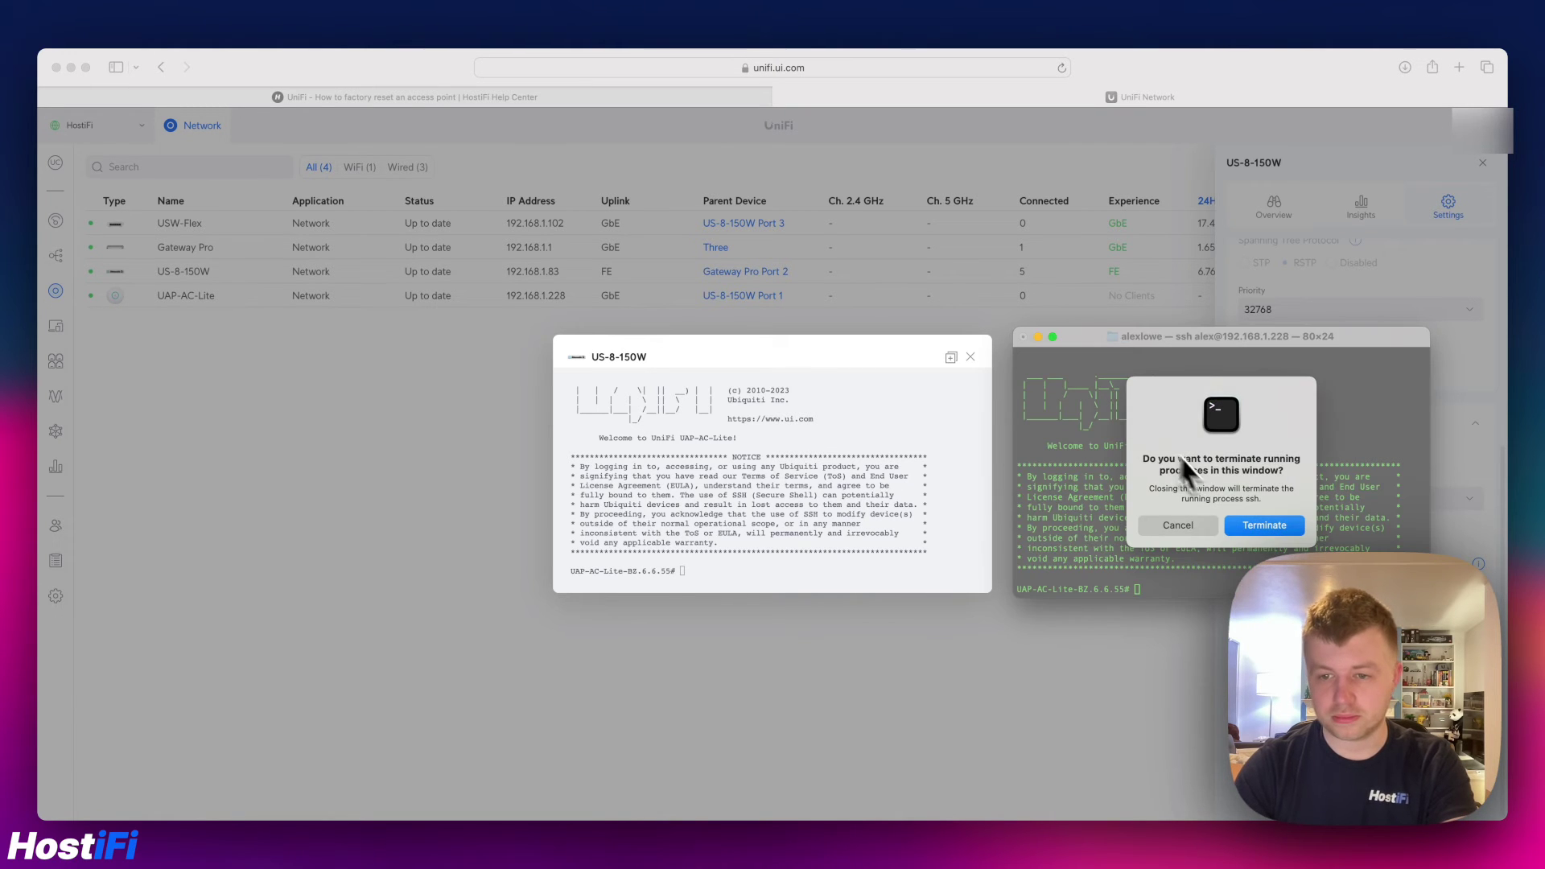
pyautogui.click(1249, 527)
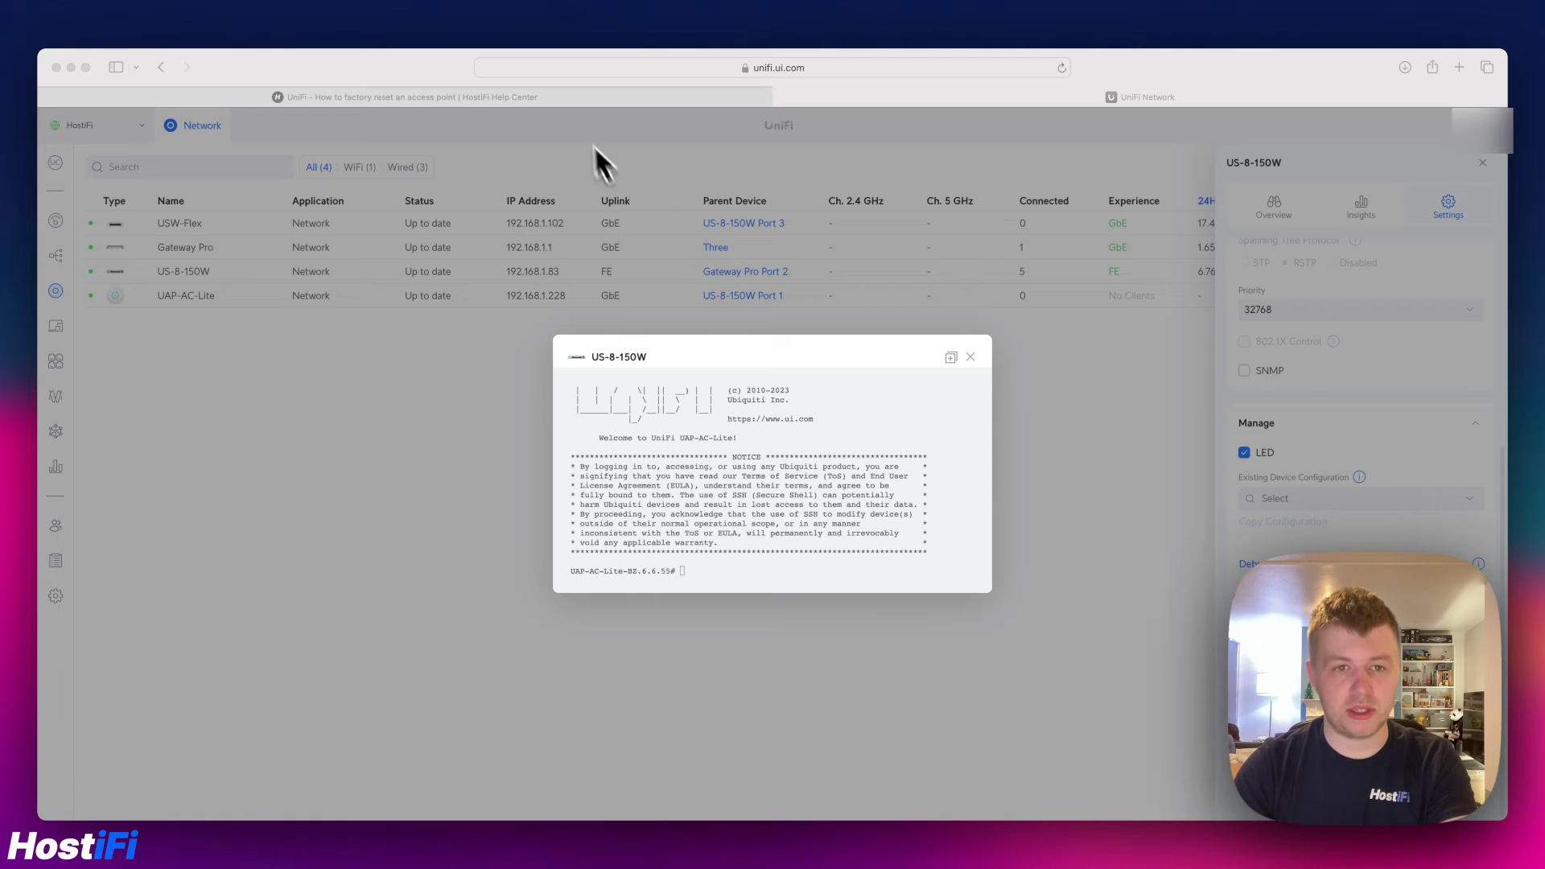
# - Copy 'syswrapper.sh restore-default & set-default &' from the article's Reset via SSH section
pyautogui.click(566, 99)
pyautogui.scroll(-20, 666, 370)
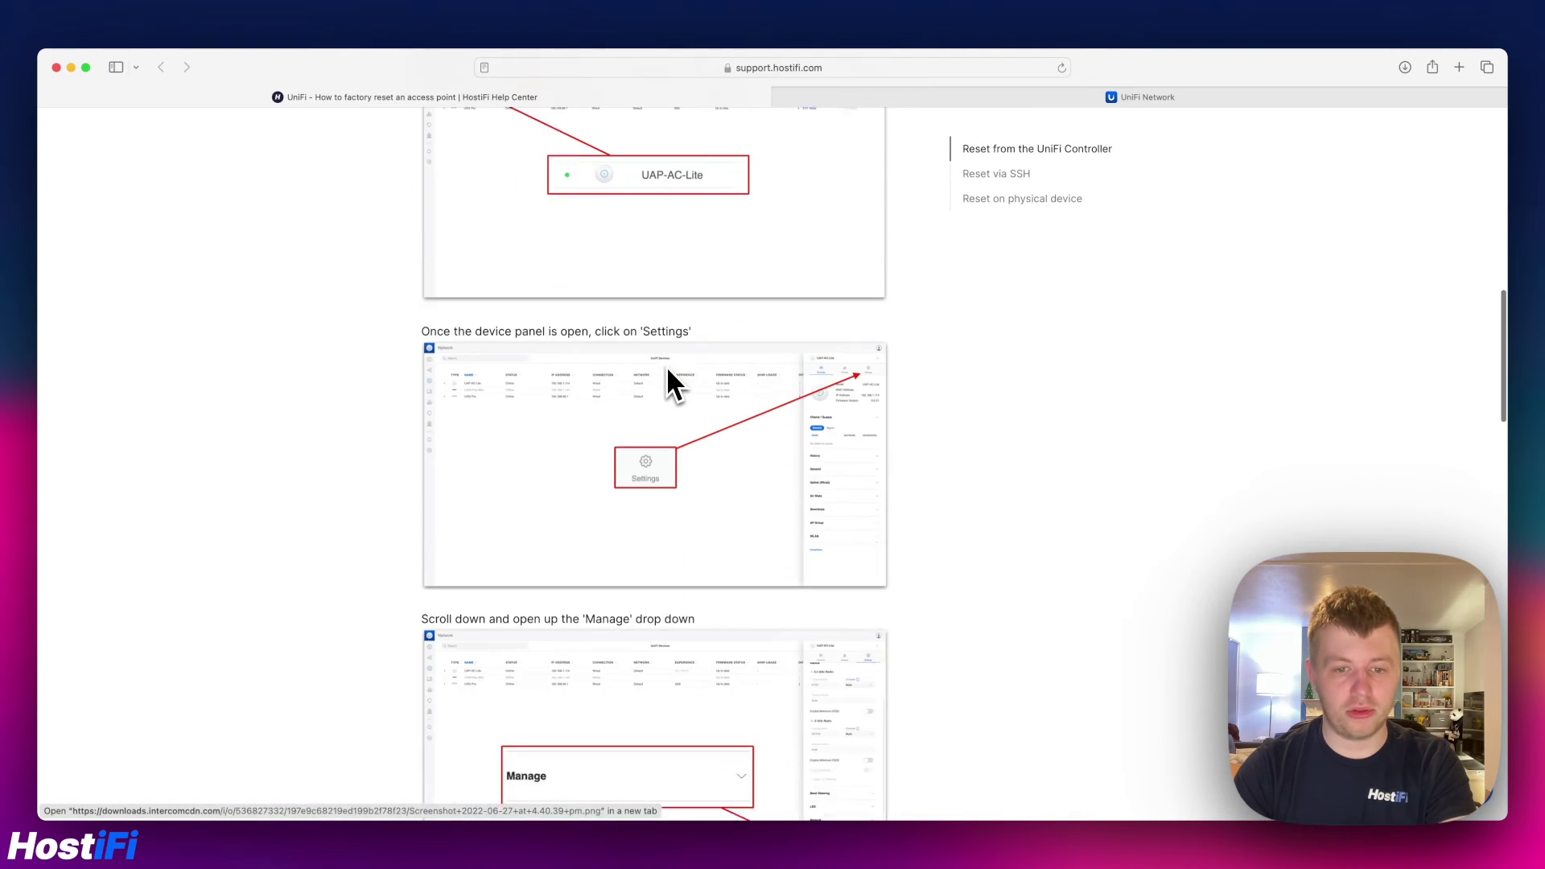
pyautogui.scroll(-5, 666, 371)
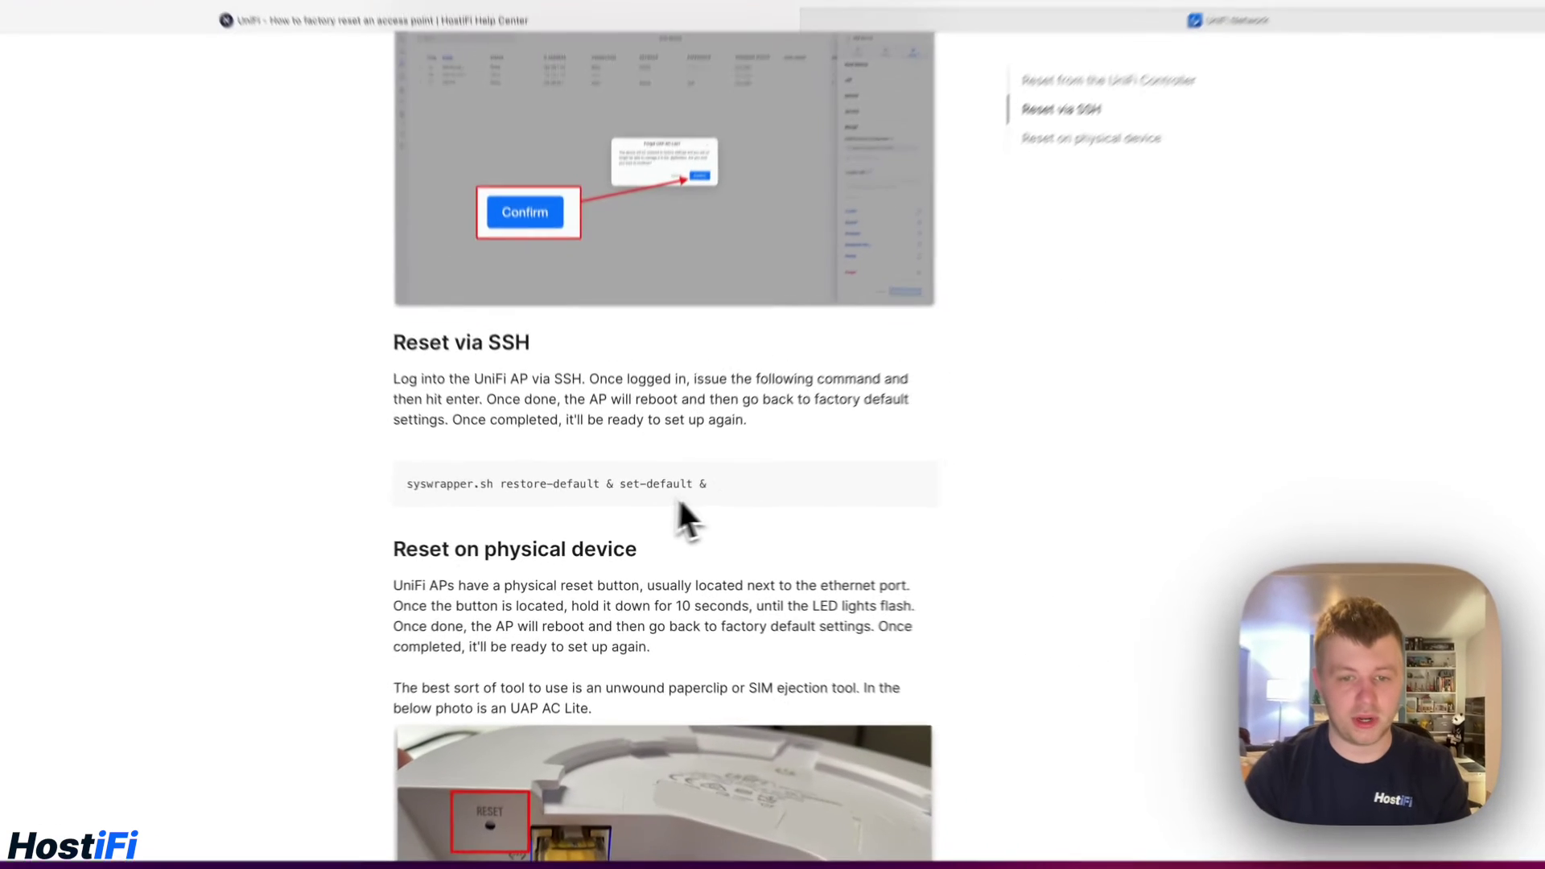
pyautogui.moveTo(799, 424); pyautogui.dragTo(294, 421)
pyautogui.moveTo(443, 499); pyautogui.dragTo(434, 500)
pyautogui.press('super+c')
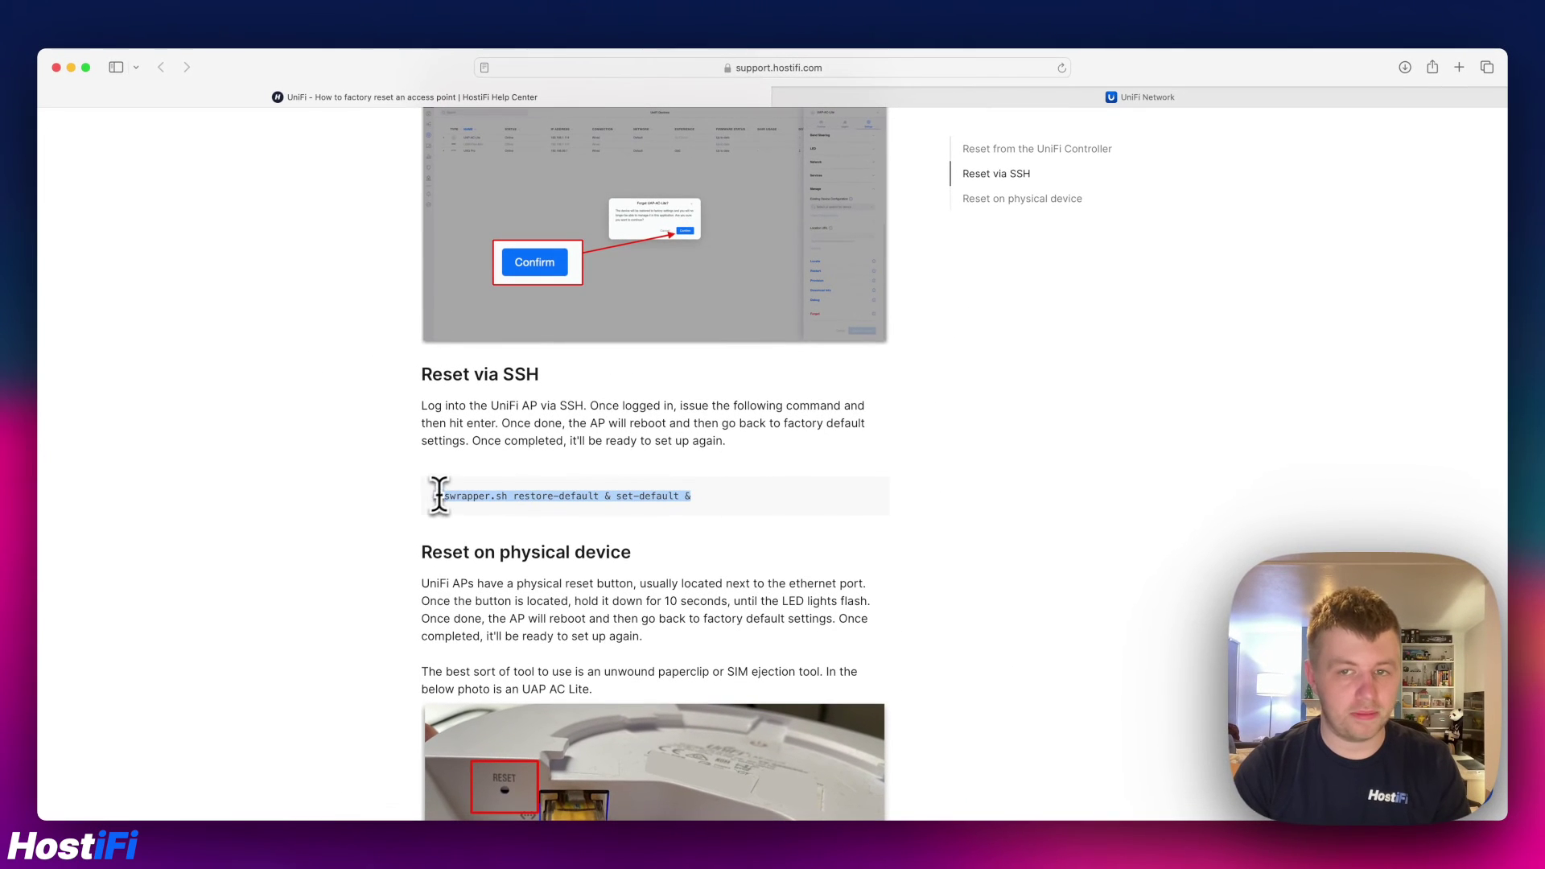
pyautogui.click(1086, 100)
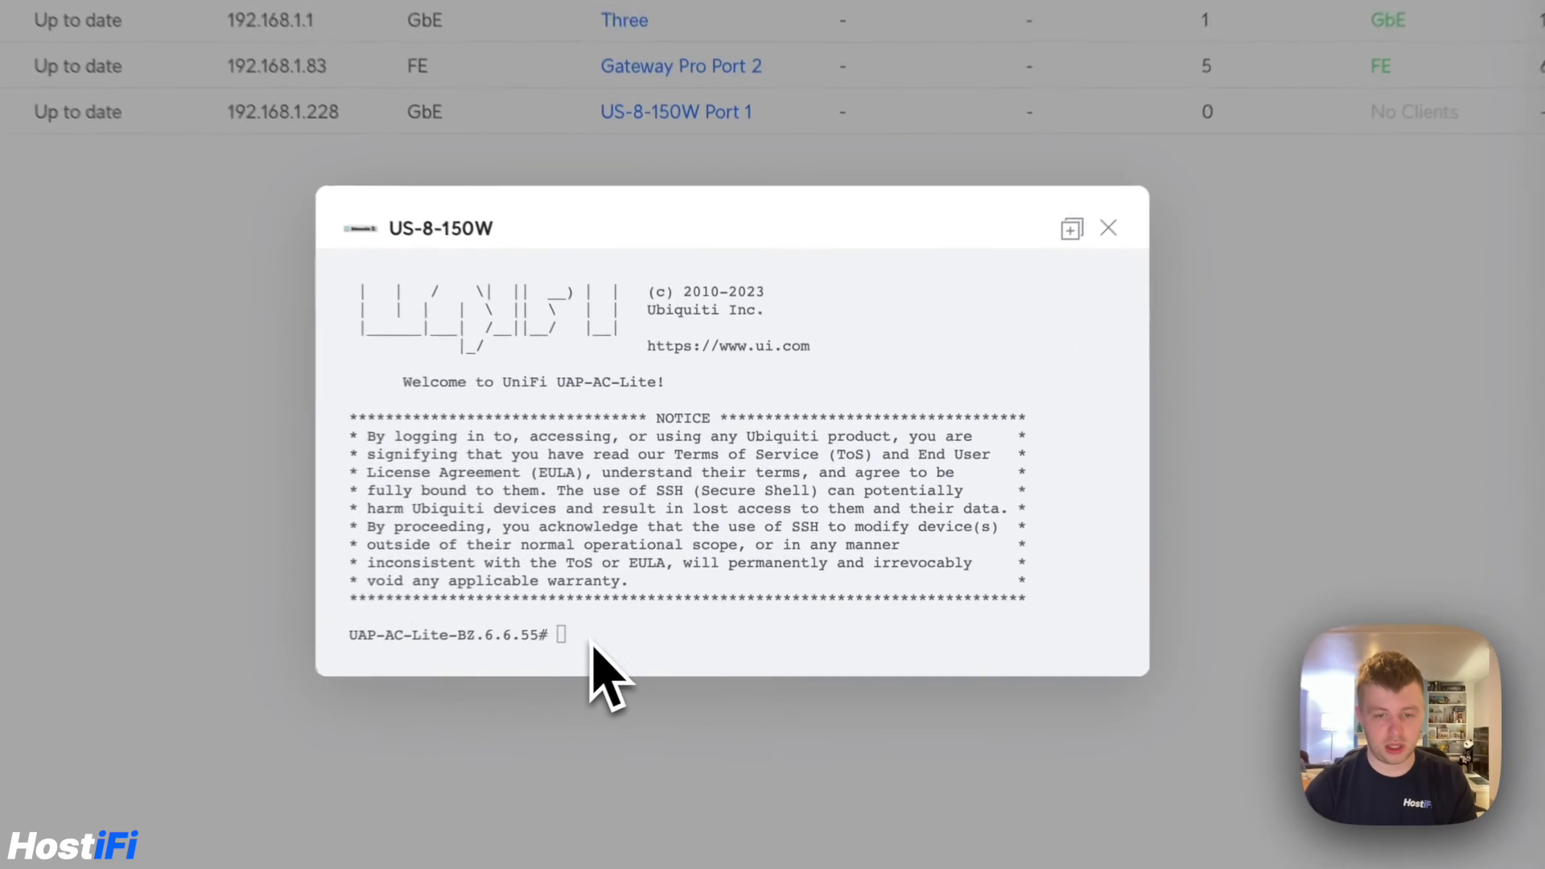
# - Paste and run 'syswrapper.sh restore-default & set-default &' at the UAP-AC-Lite prompt
pyautogui.press('super+v')
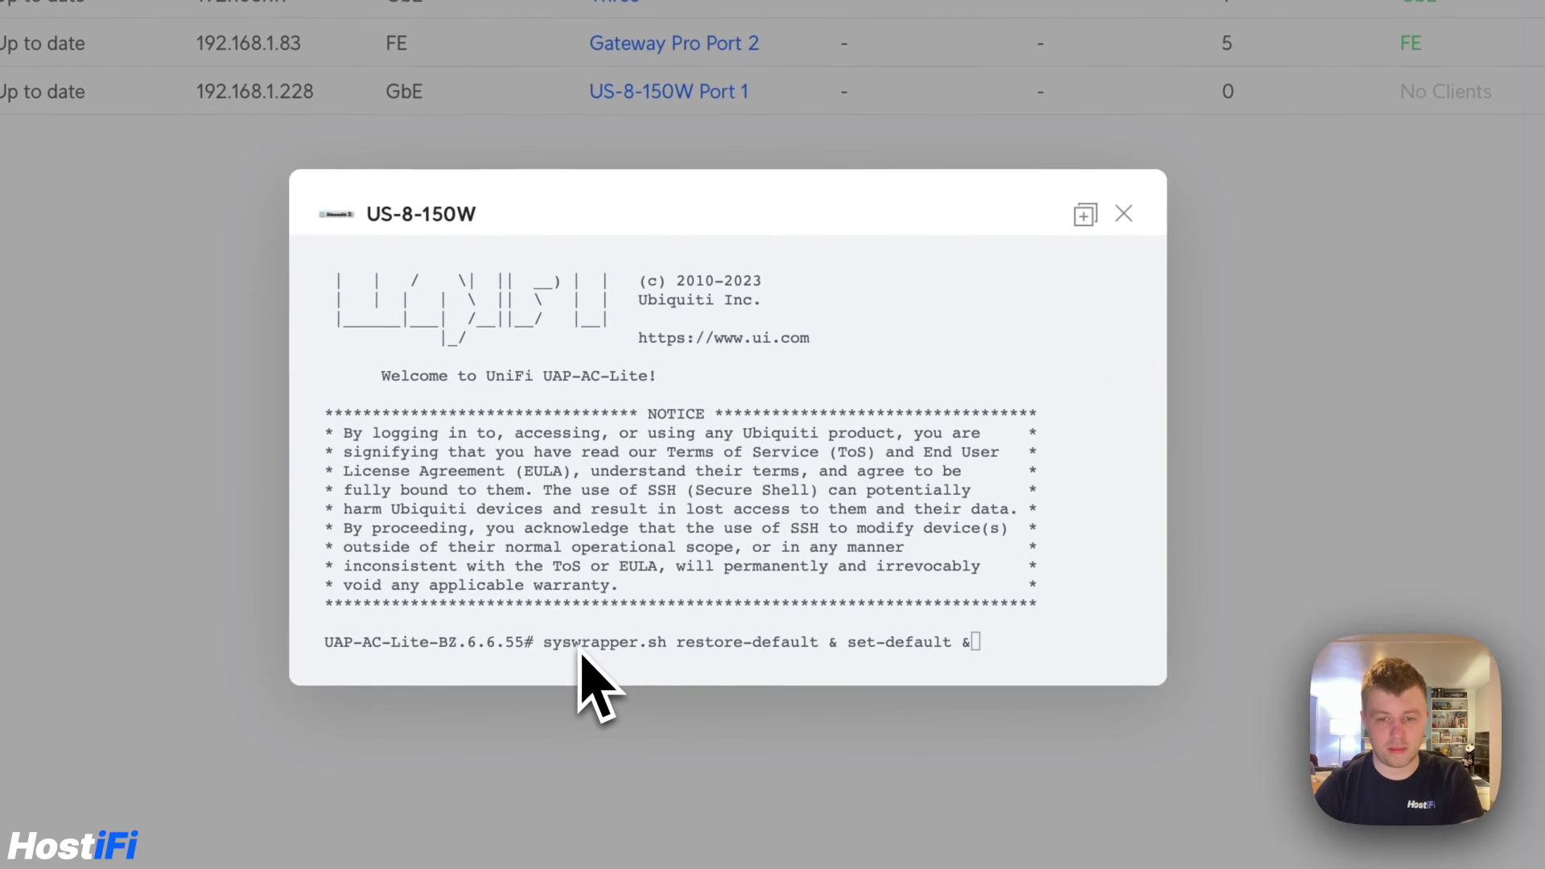
pyautogui.press('Return')
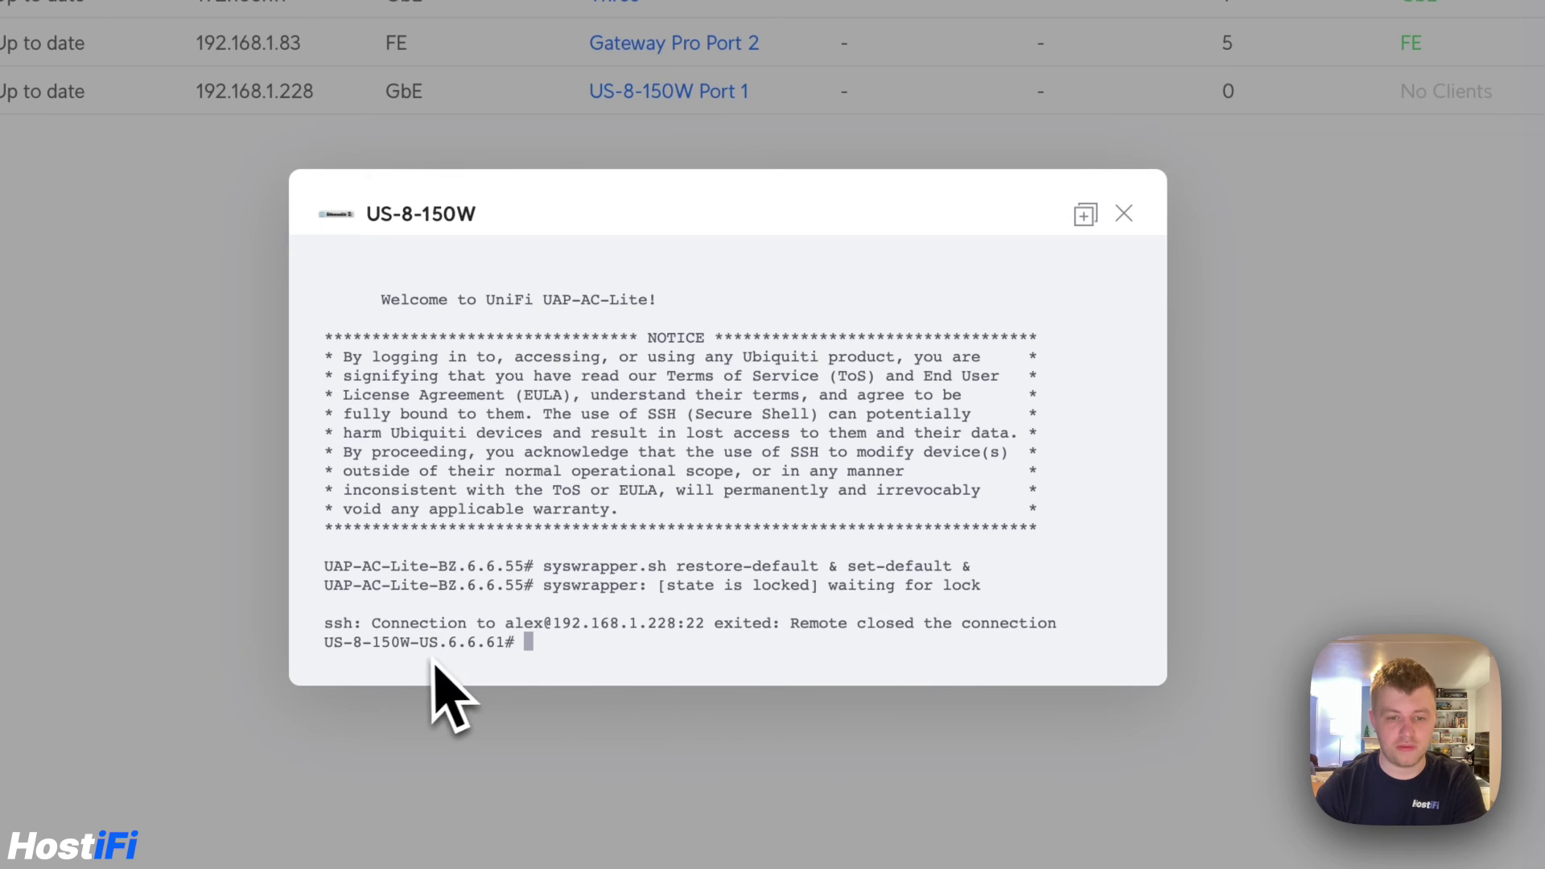
pyautogui.scroll(1, 523, 579)
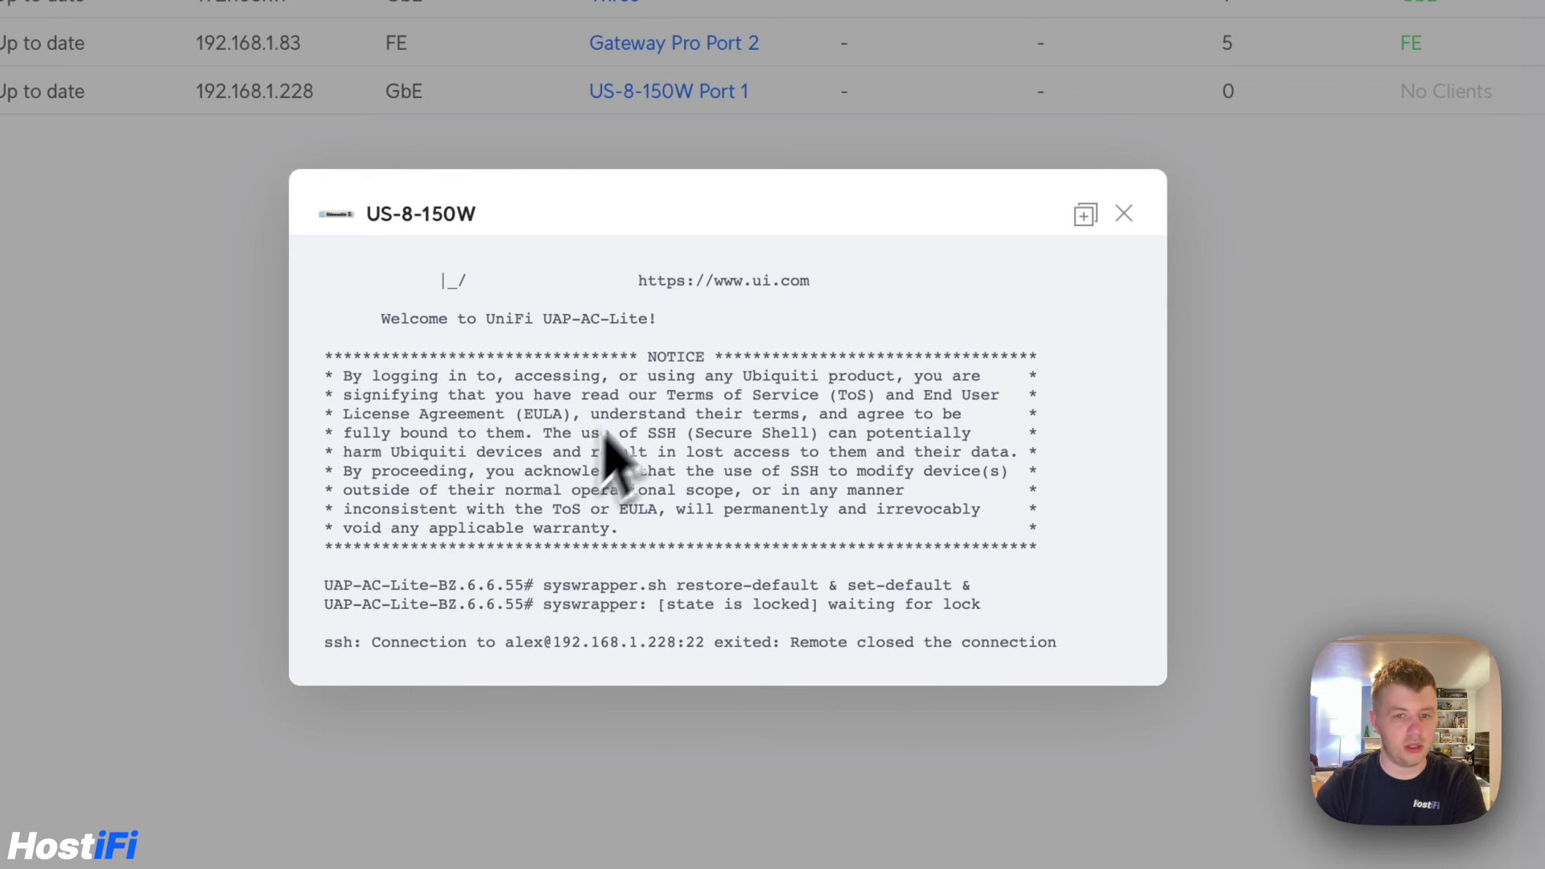
pyautogui.scroll(-1, 609, 450)
# - Close the debug console and show the UAP-AC-Lite Settings down to Debug/Restart/Remove
pyautogui.click(1124, 214)
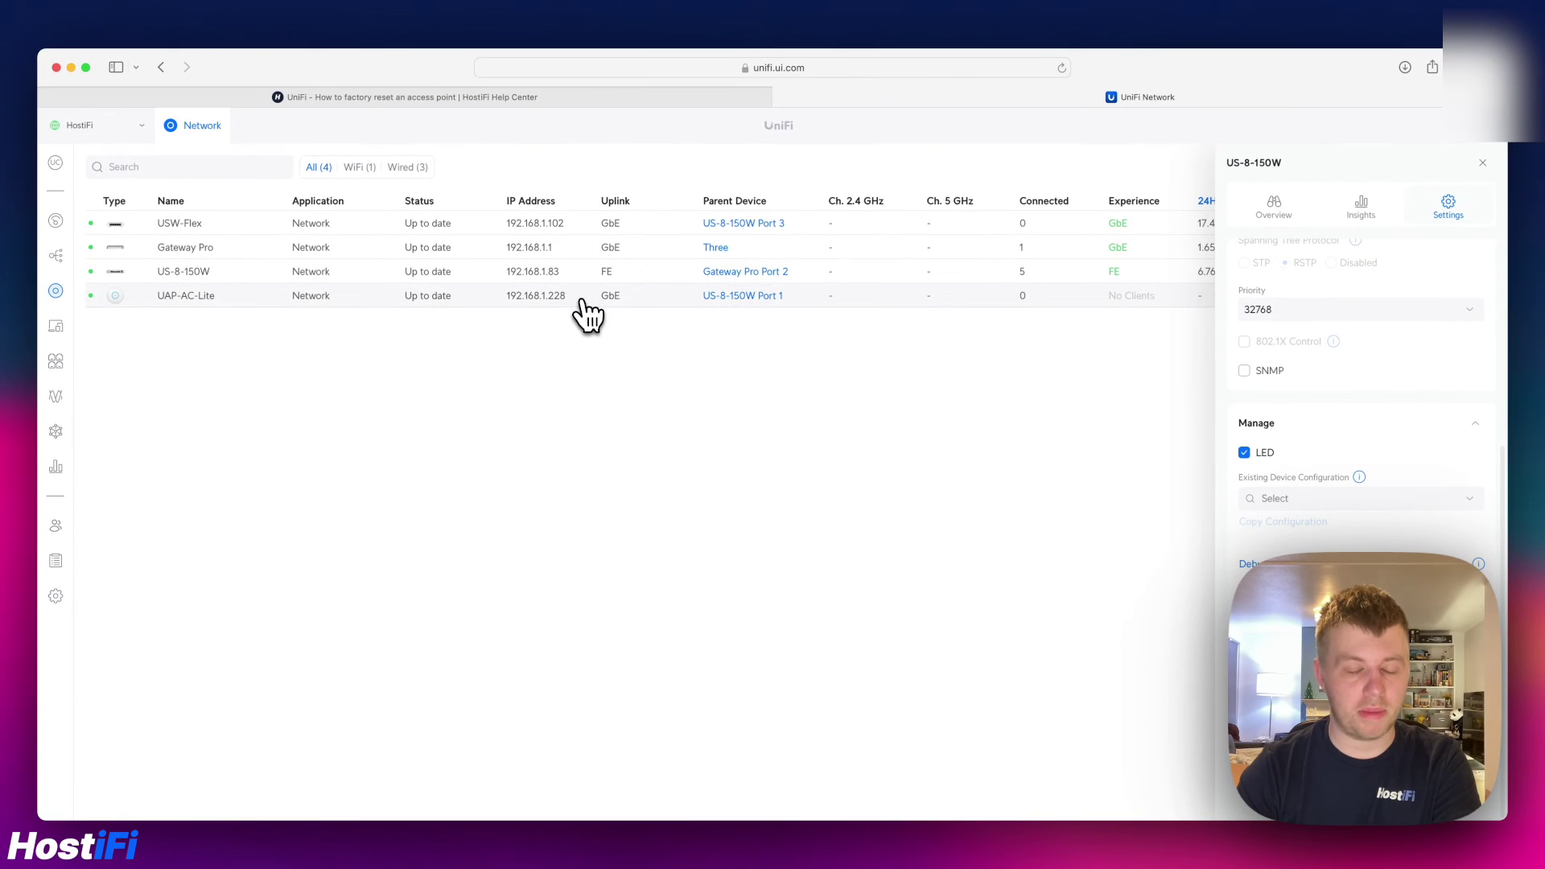
pyautogui.click(427, 300)
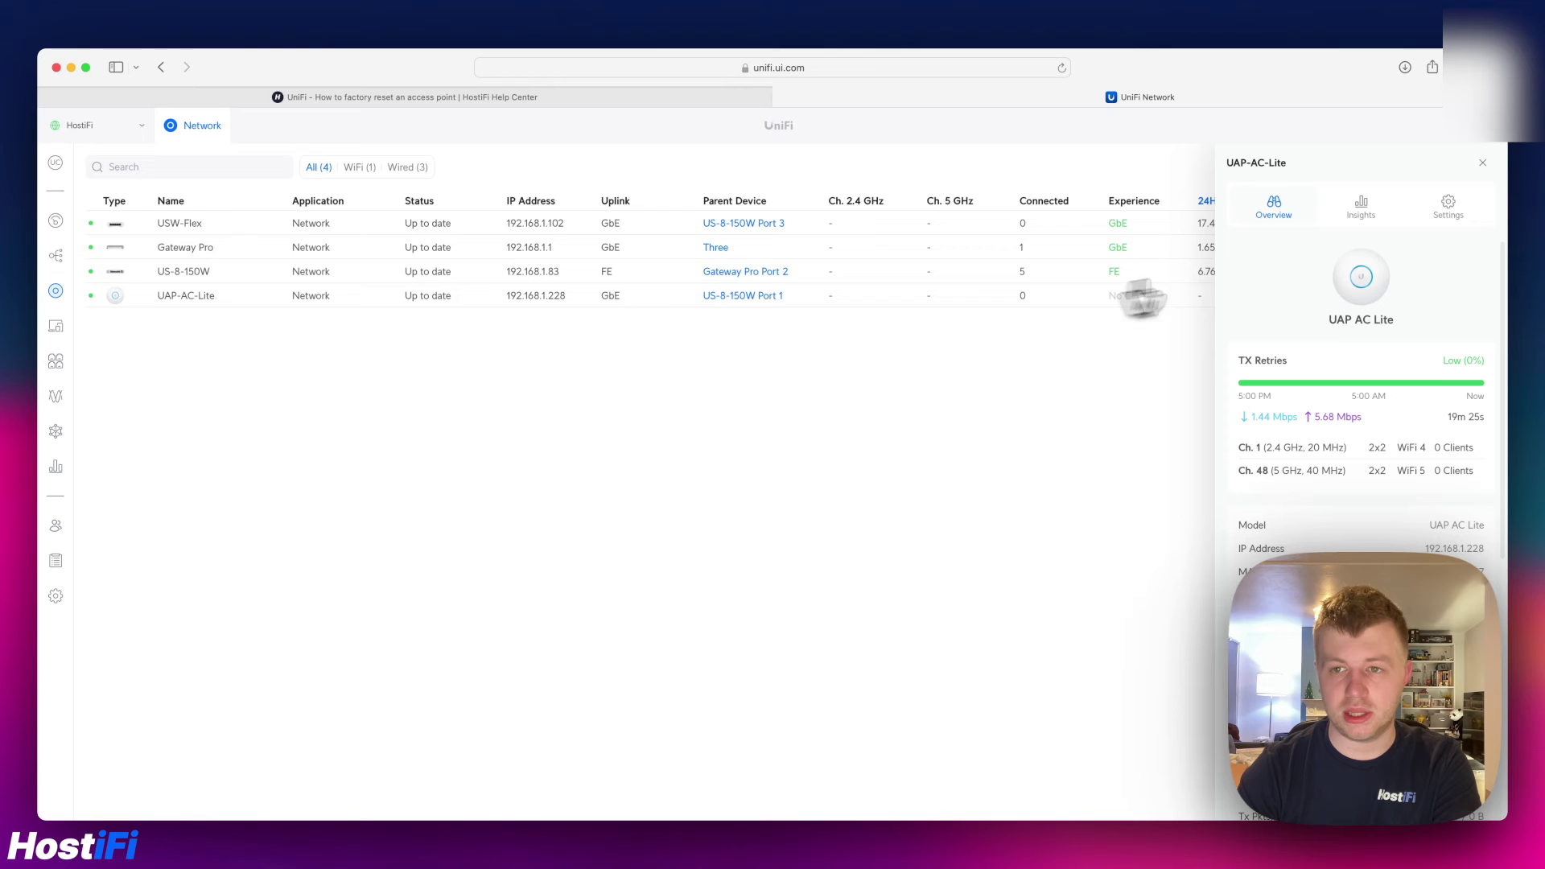
pyautogui.click(1449, 207)
pyautogui.scroll(-10, 1304, 483)
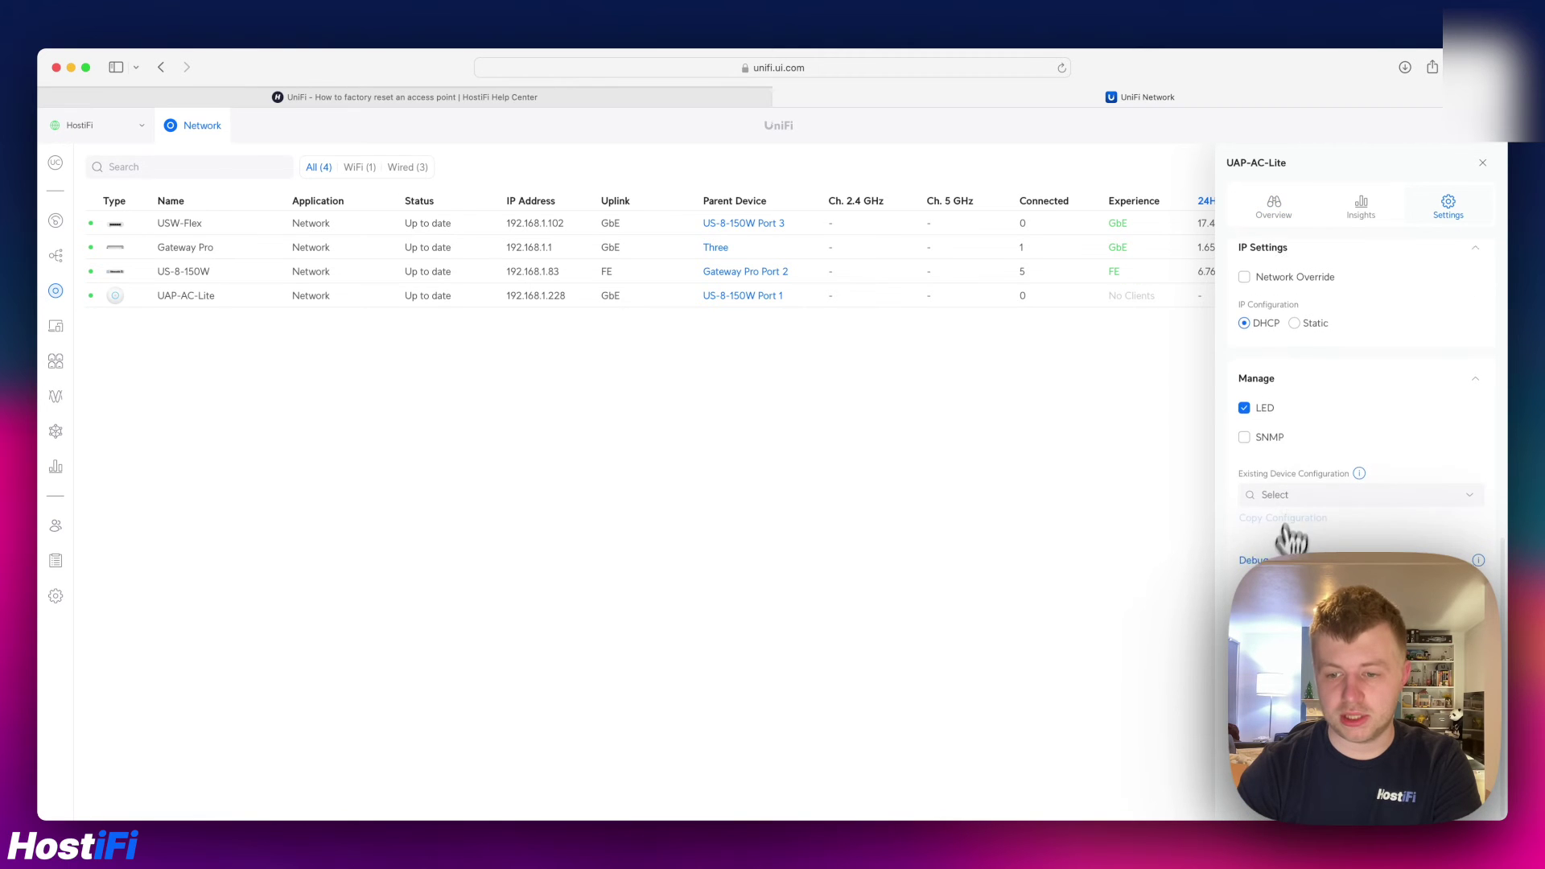